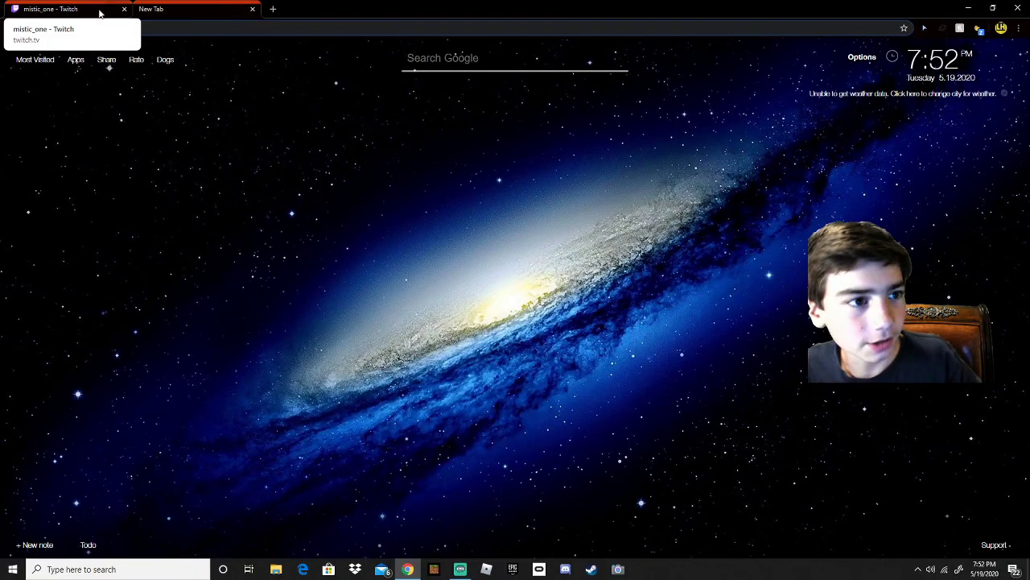
Scroll the mistic_one Twitch channel down to its Donation, Youtube, Twitter and other panels
click(100, 12)
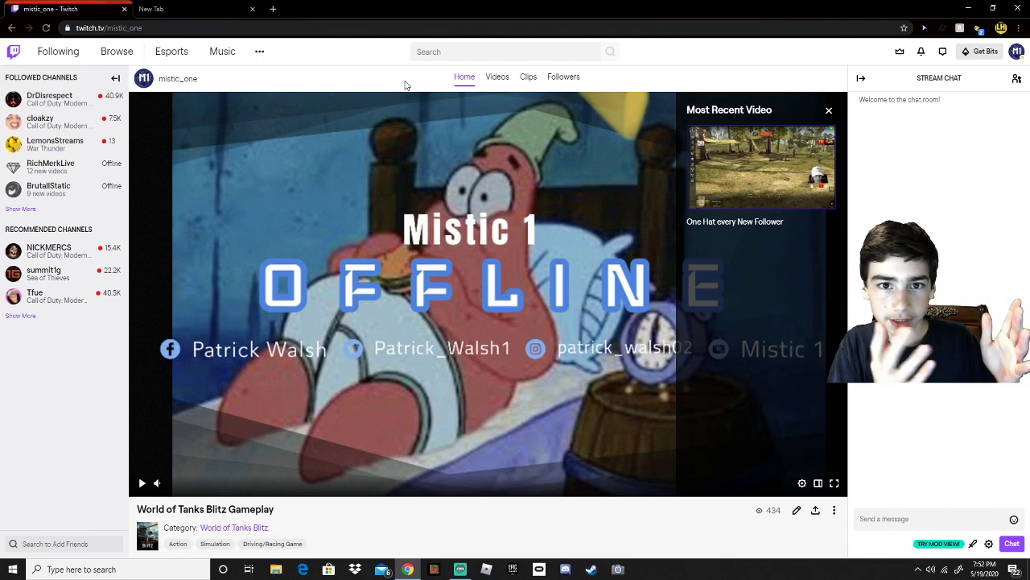
scroll(450, 175, down, 2)
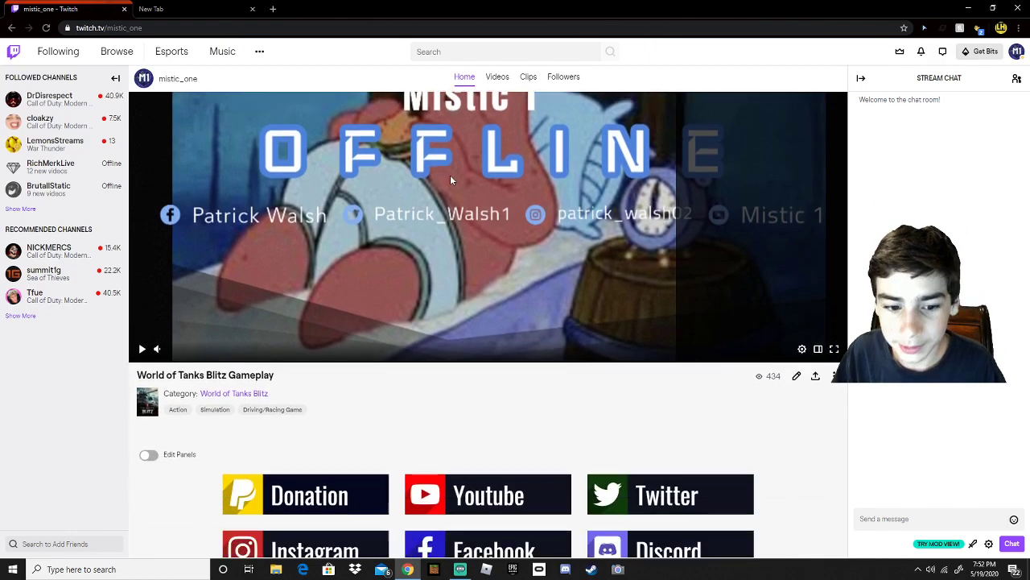
scroll(406, 239, down, 1)
scroll(329, 266, down, 2)
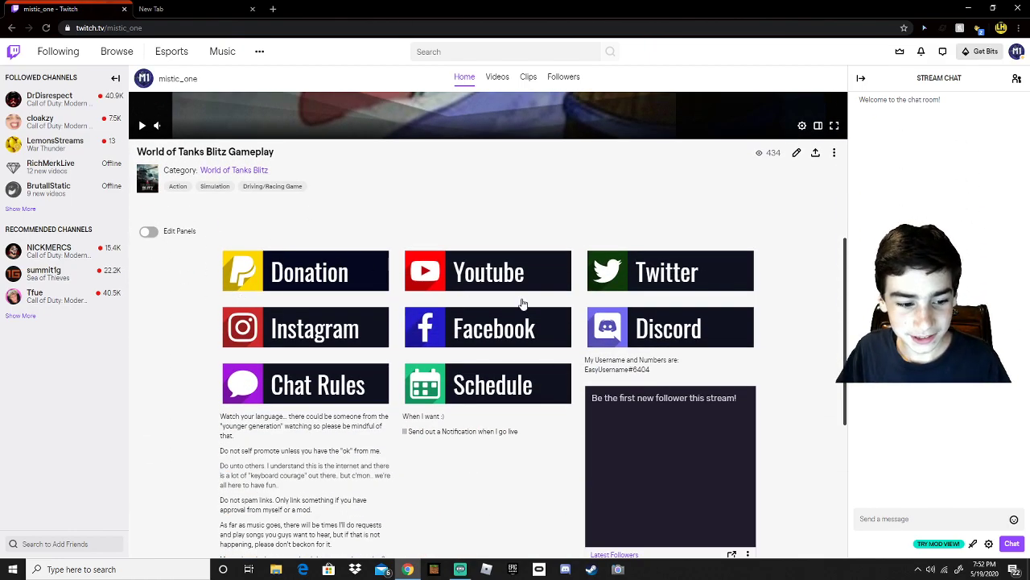
scroll(521, 303, down, 1)
scroll(504, 357, down, 2)
scroll(483, 338, up, 4)
scroll(451, 322, up, 2)
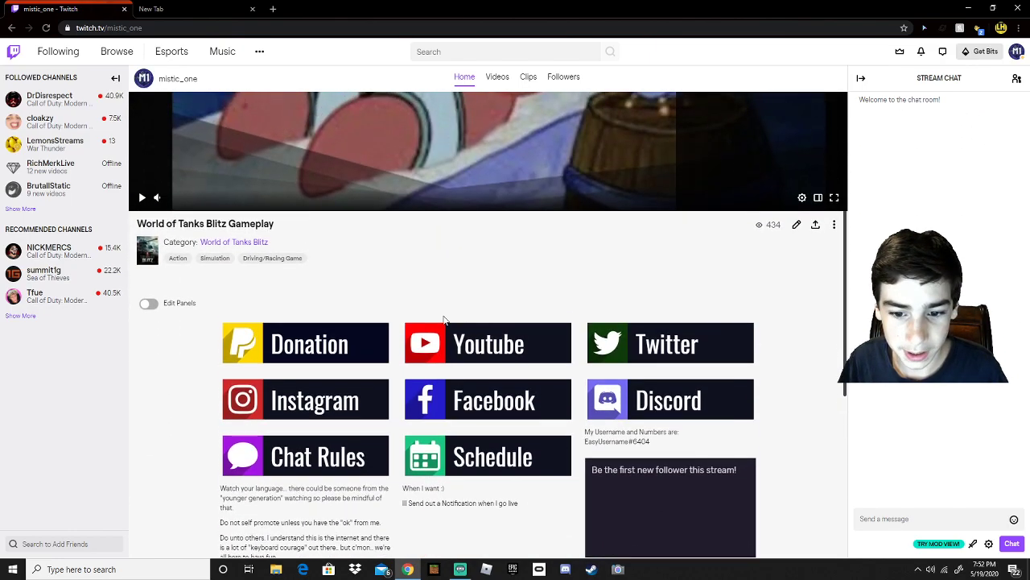
scroll(444, 320, down, 5)
scroll(279, 232, up, 6)
scroll(326, 308, down, 3)
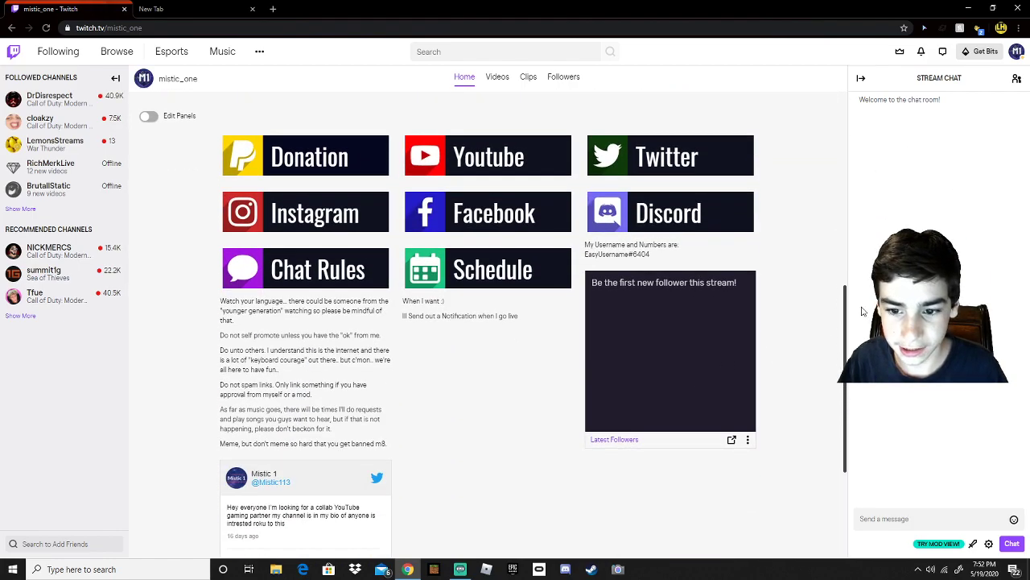
scroll(318, 459, down, 2)
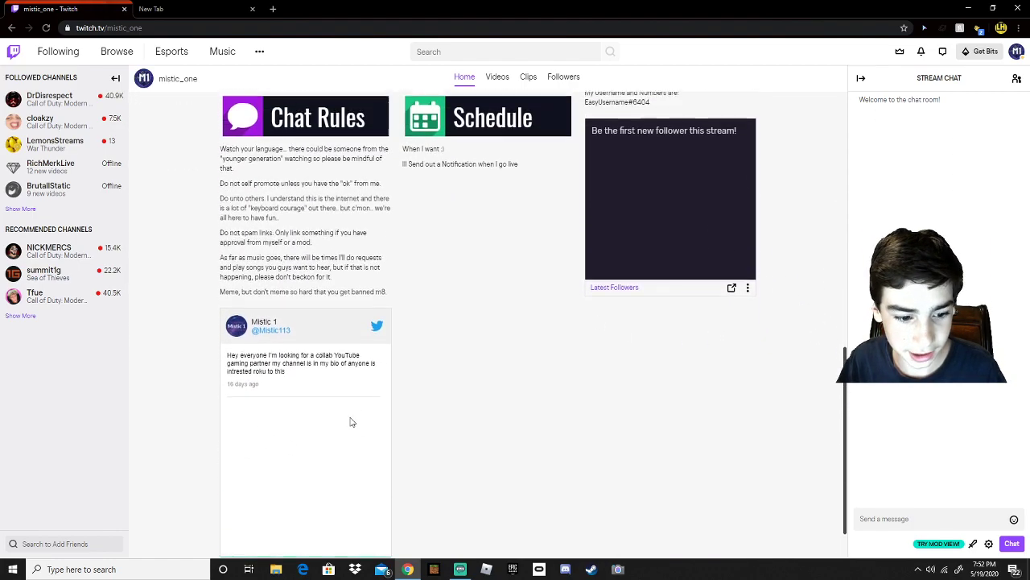
scroll(298, 322, down, 1)
scroll(650, 322, up, 3)
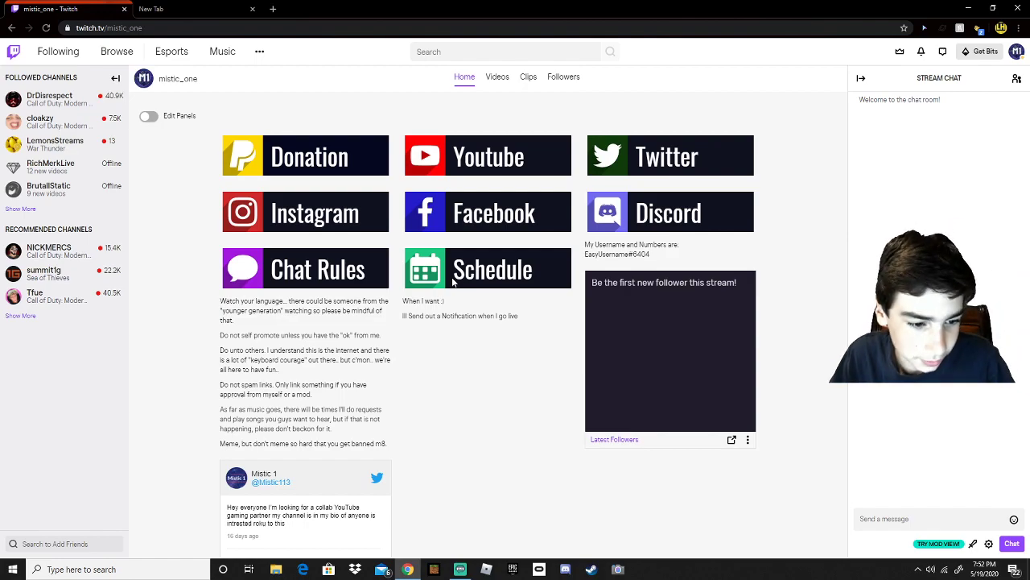
drag(215, 300, 216, 301)
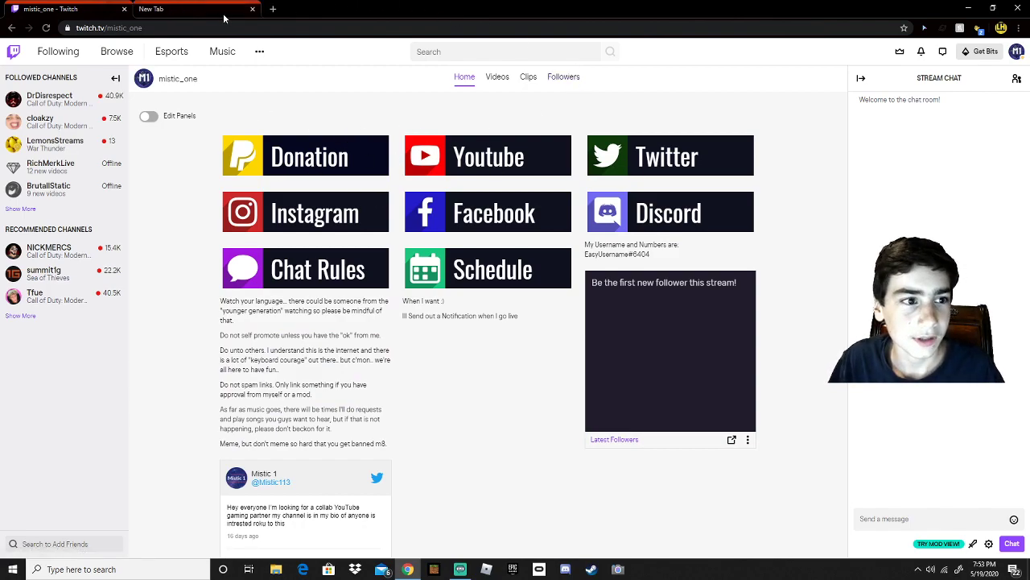
Search the web for 'nerd or die panels' and open the nerdordie.com result in a new tab
click(197, 9)
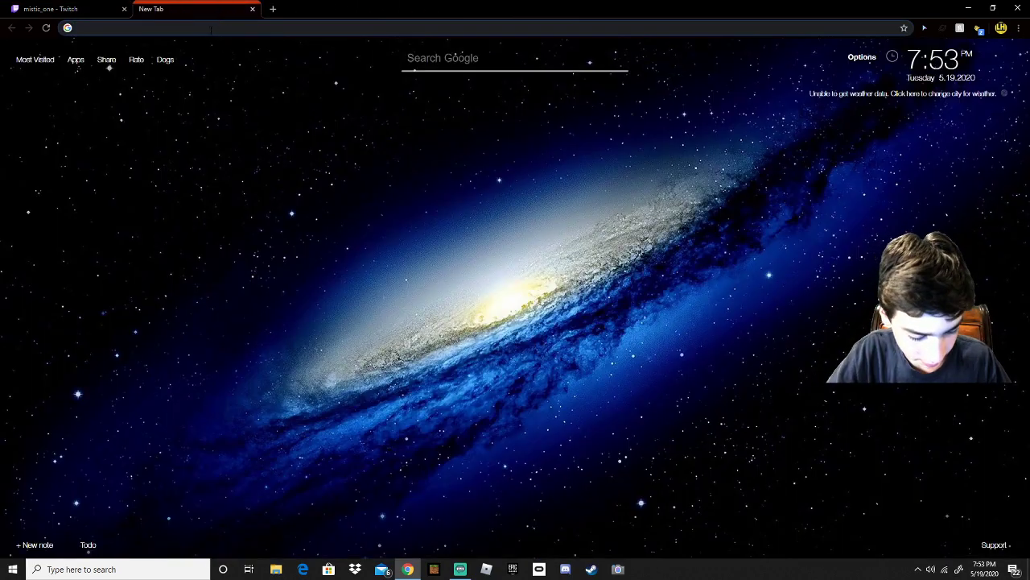
text(ner d)
key(BackSpace)
key(BackSpace)
text(d)
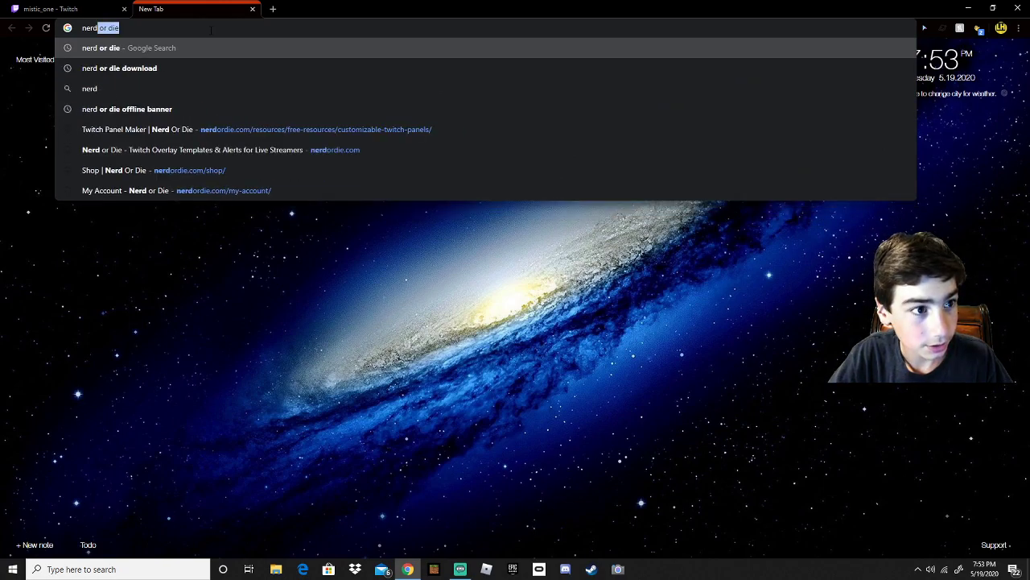
text( or die)
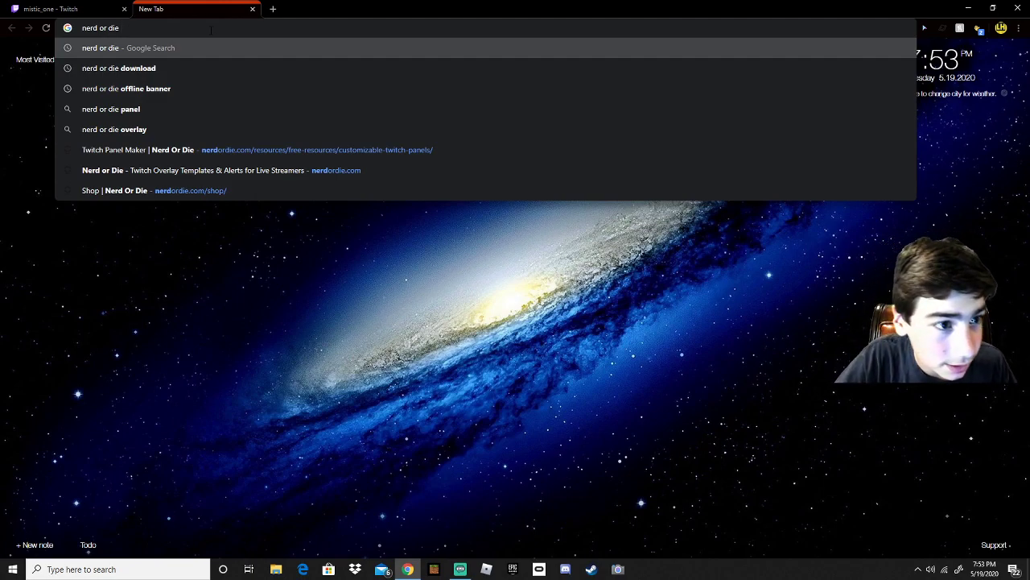
text(panel)
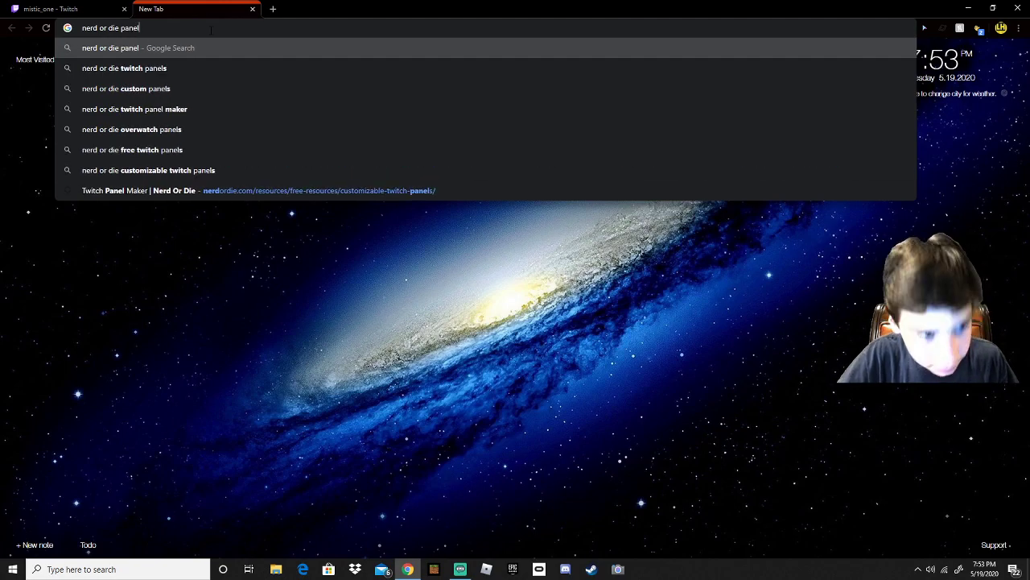
text(s)
key(Return)
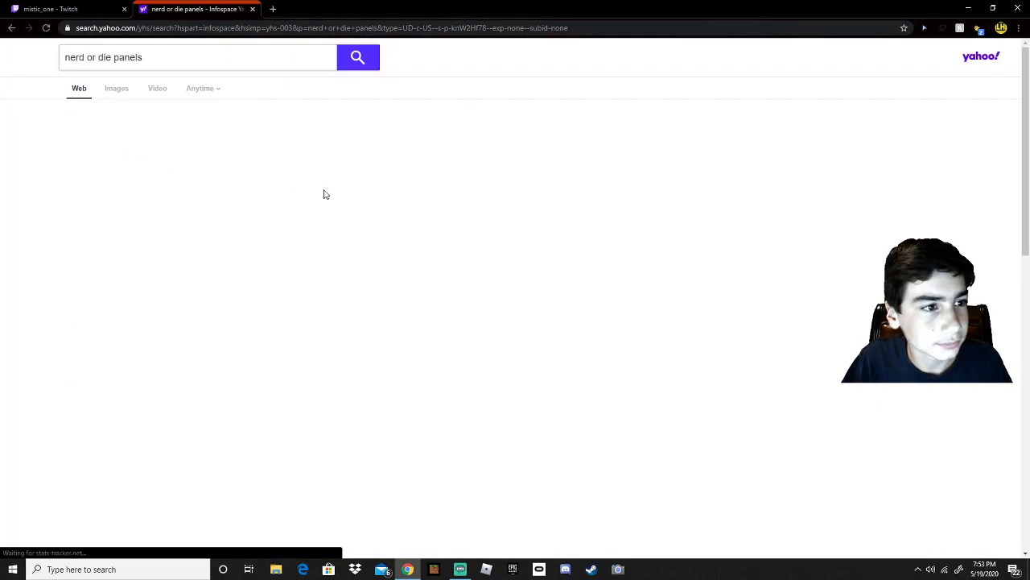
click(134, 118)
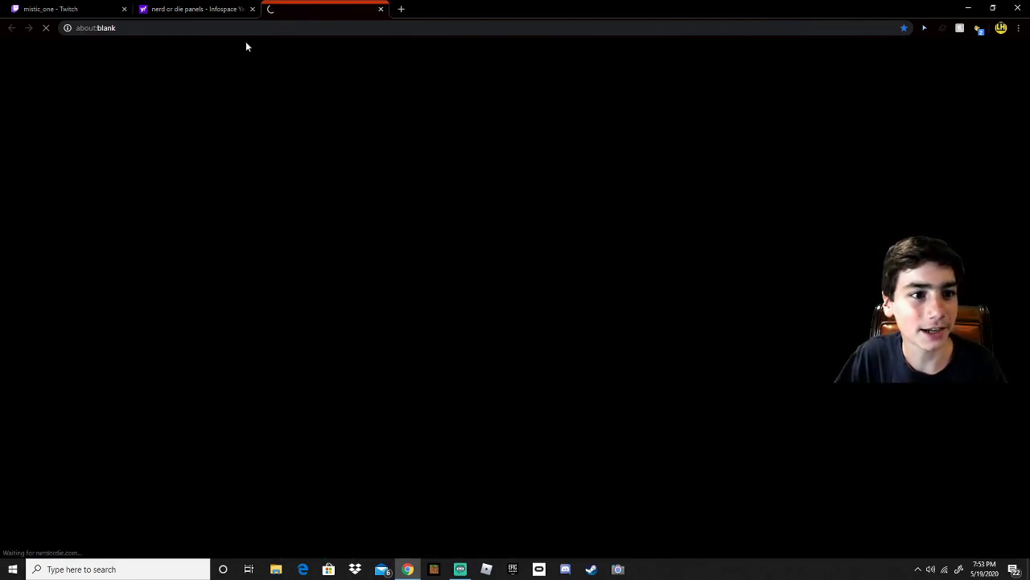
Replace the placeholder NerdOrDie panel text with 'Youtube'
click(252, 9)
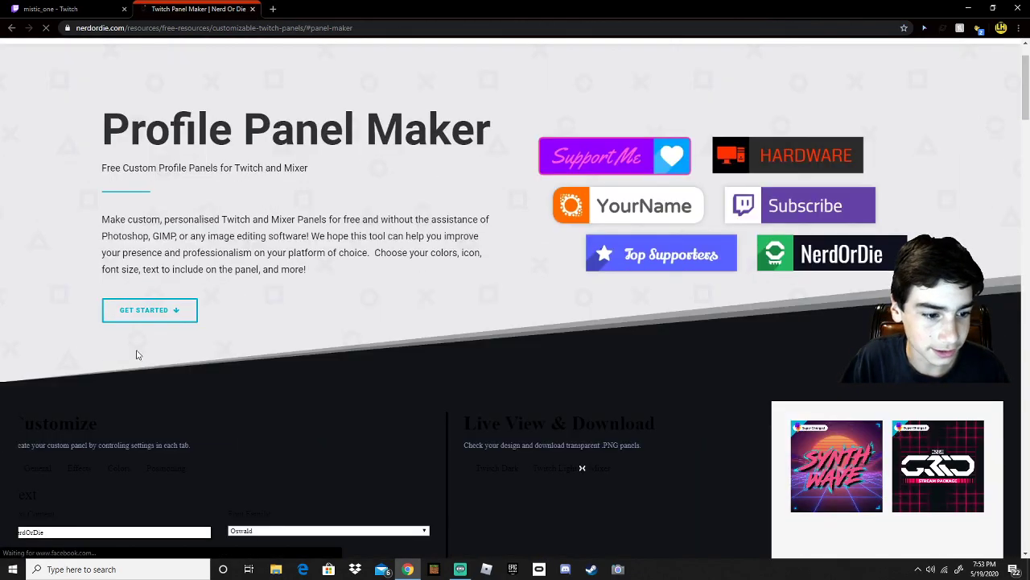
click(137, 355)
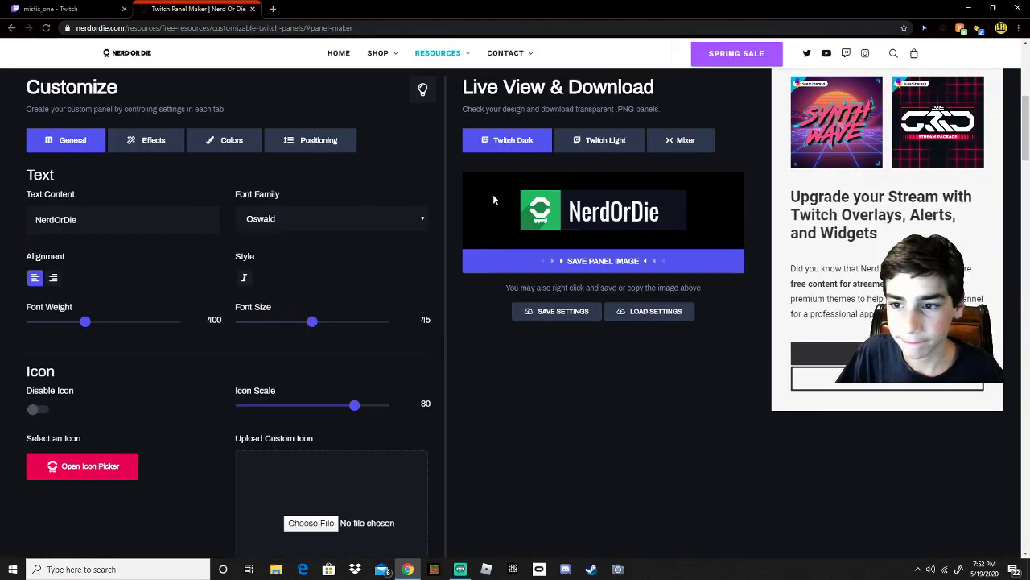
drag(89, 229, 13, 224)
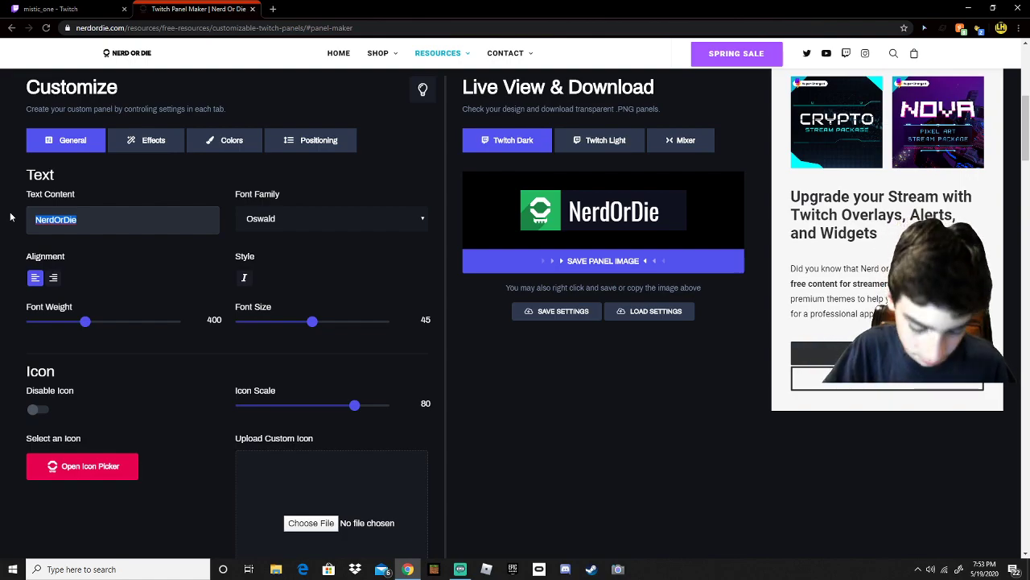
key(BackSpace)
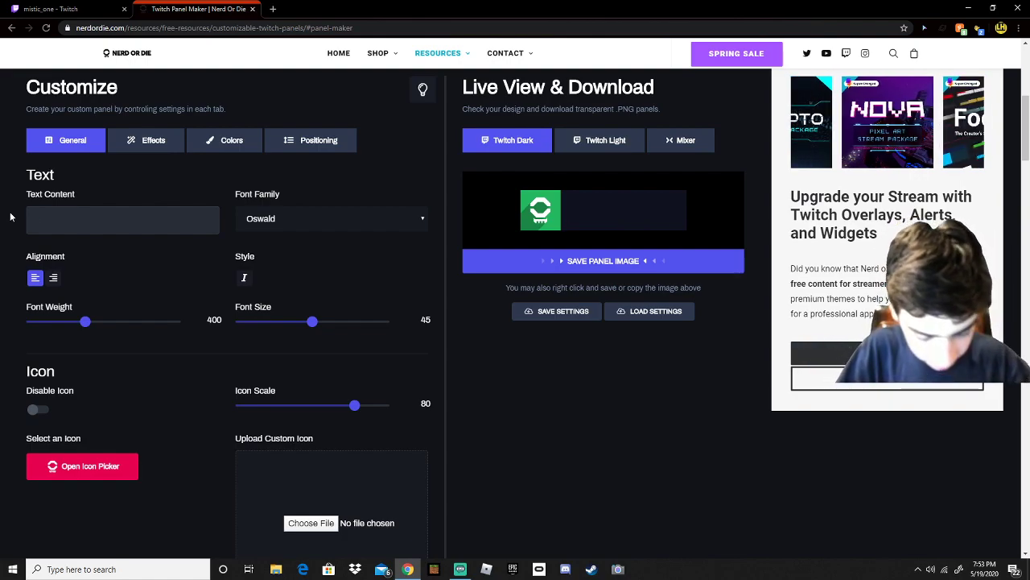
text(Youtube)
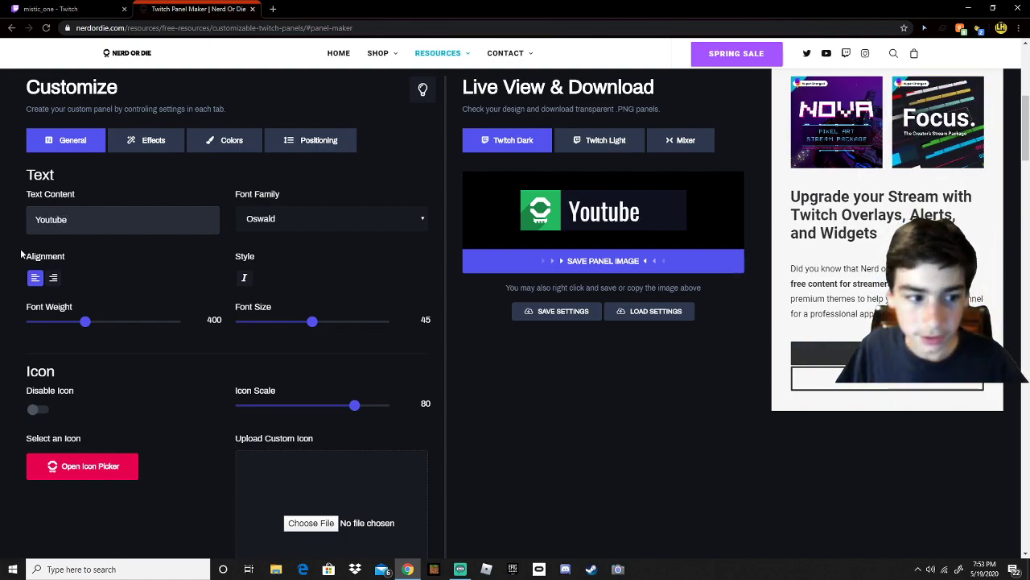
Keep the Oswald font at weight 400, with text size 42 and icon scale 82
click(285, 219)
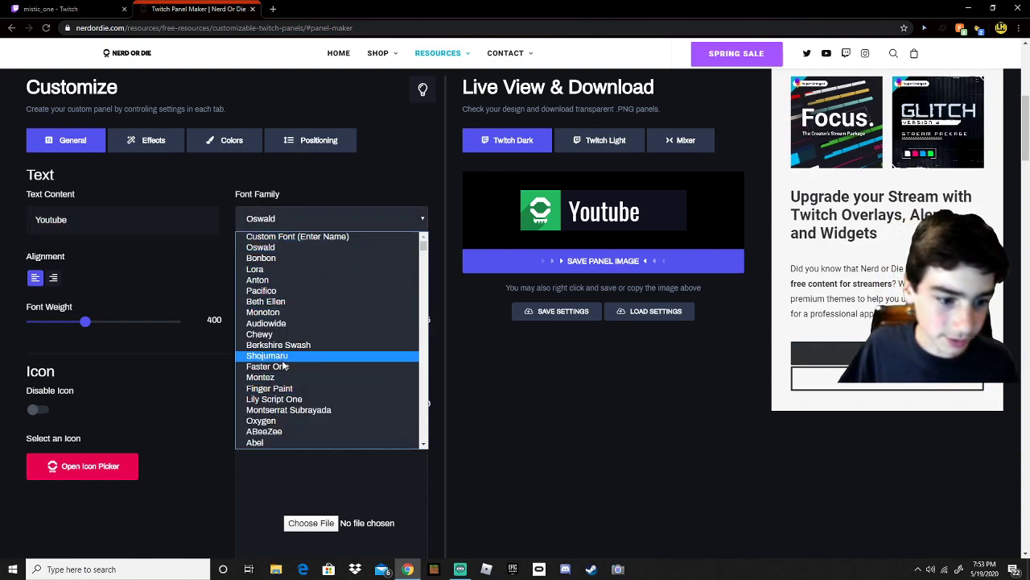
click(285, 363)
click(293, 218)
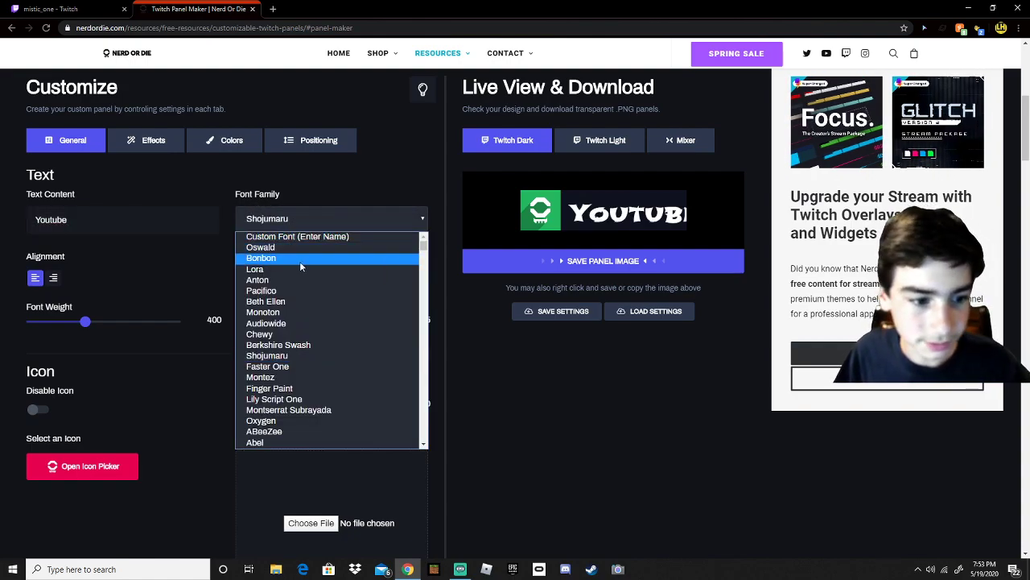
click(294, 247)
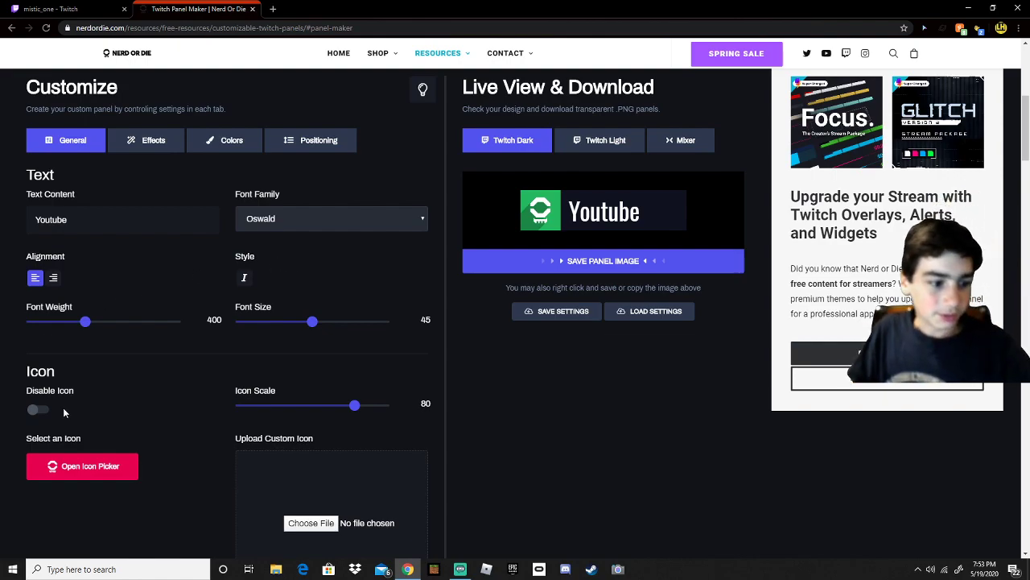
mouse_move(85, 320)
mouse_down()
mouse_move(103, 322)
mouse_move(84, 324)
mouse_up()
drag(313, 322, 305, 323)
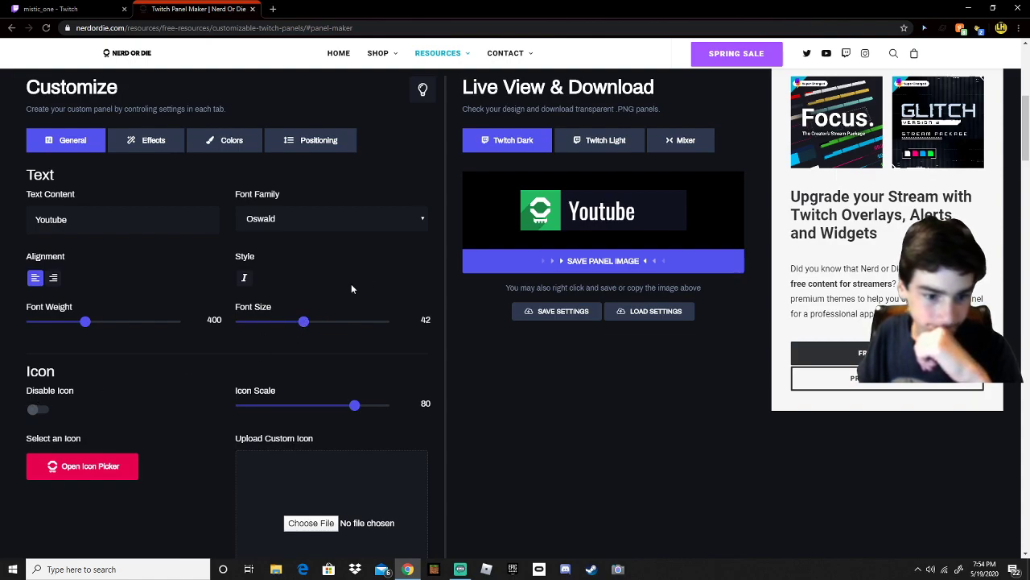
mouse_move(352, 411)
mouse_down()
mouse_move(332, 410)
mouse_move(357, 408)
mouse_up()
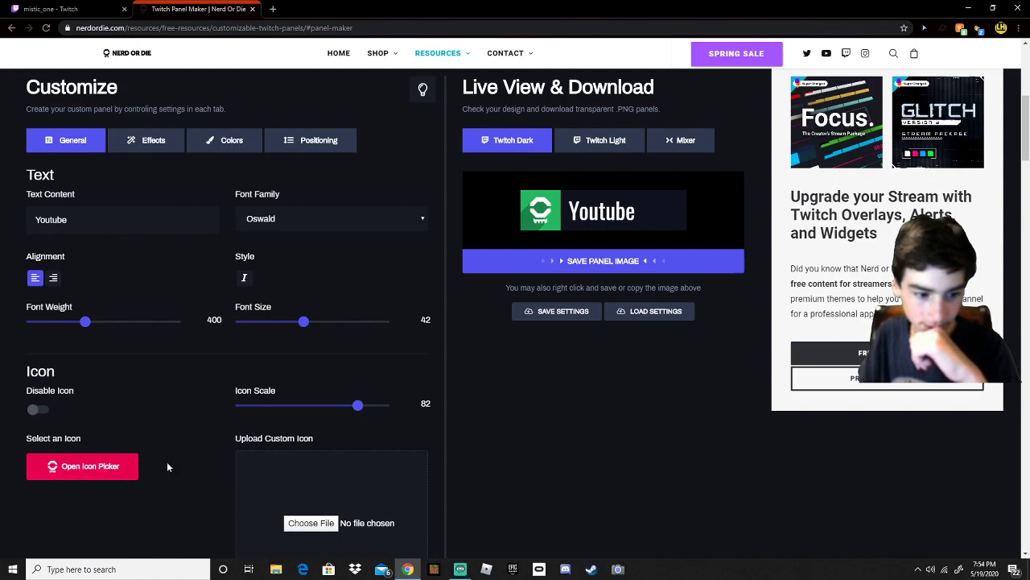
Pick the YouTube play-button icon from the bottom of the icon list
scroll(326, 491, down, 3)
scroll(198, 317, up, 1)
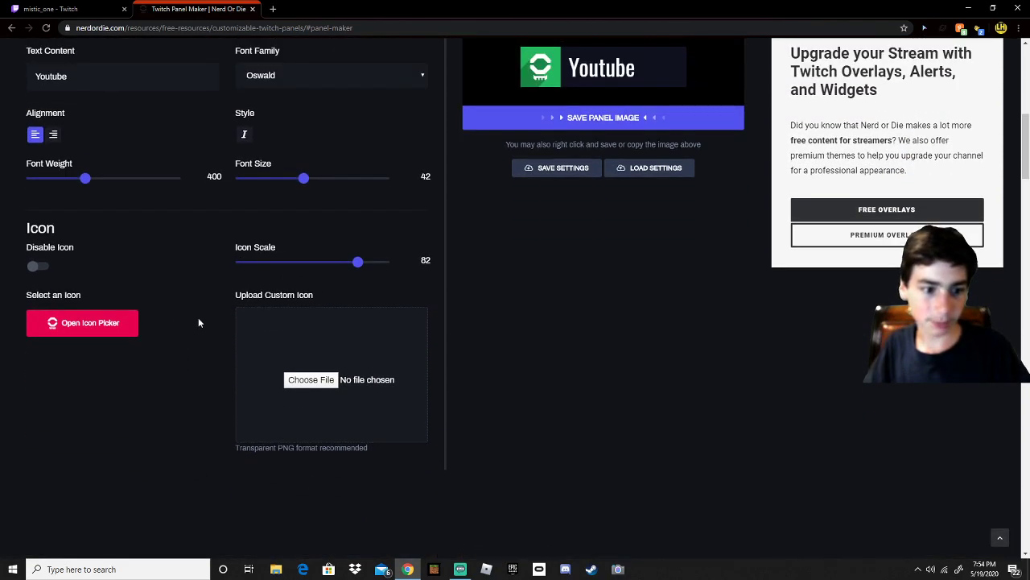
click(95, 321)
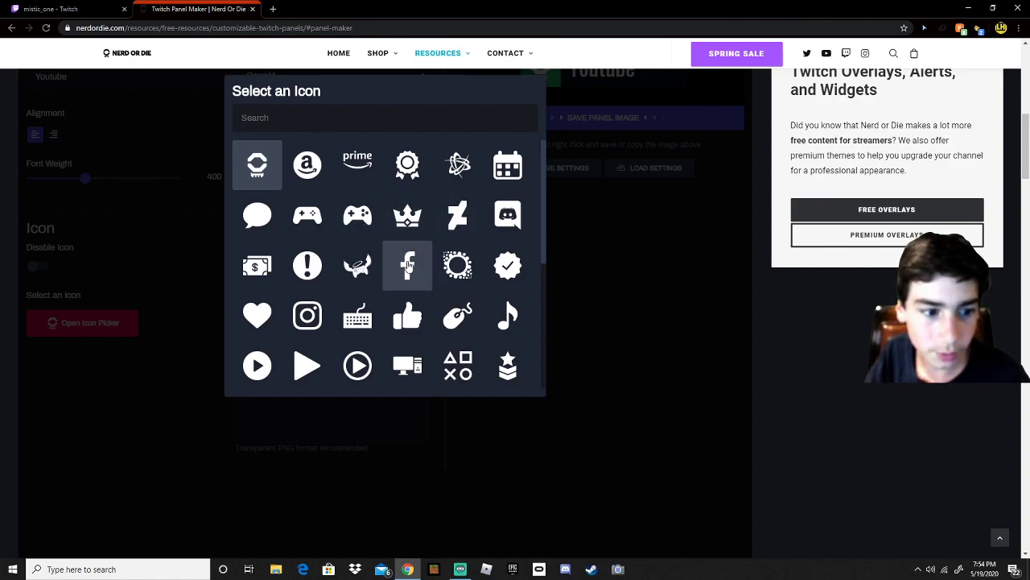
scroll(362, 256, up, 2)
scroll(378, 266, down, 2)
scroll(382, 270, down, 2)
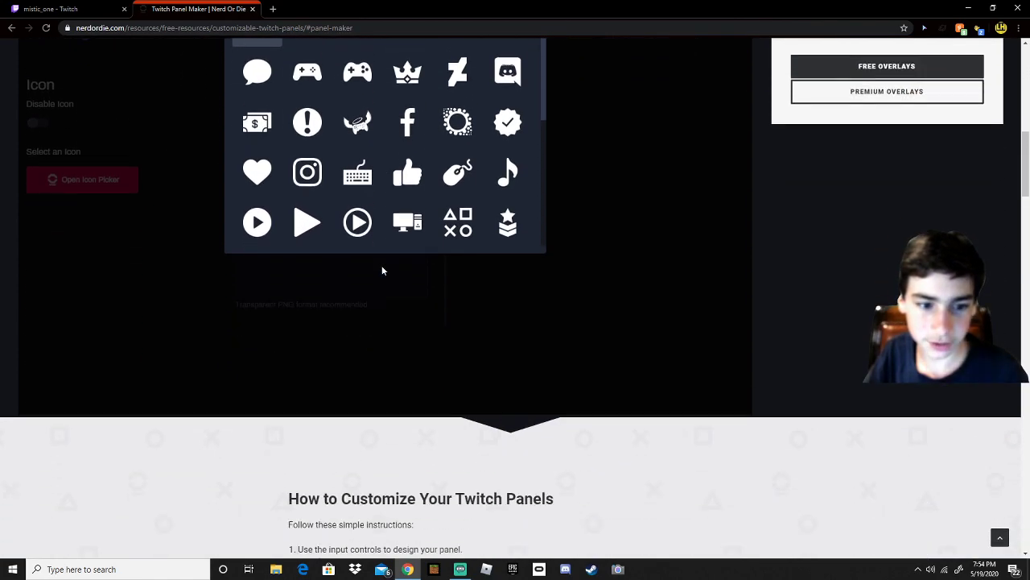
scroll(383, 270, up, 2)
scroll(506, 209, up, 1)
scroll(503, 221, down, 1)
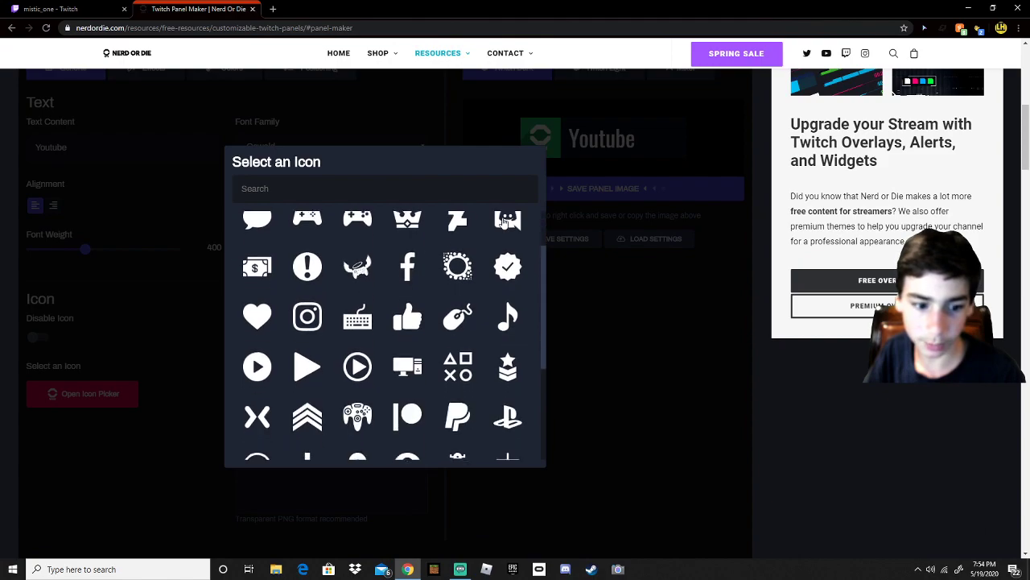
scroll(358, 358, up, 1)
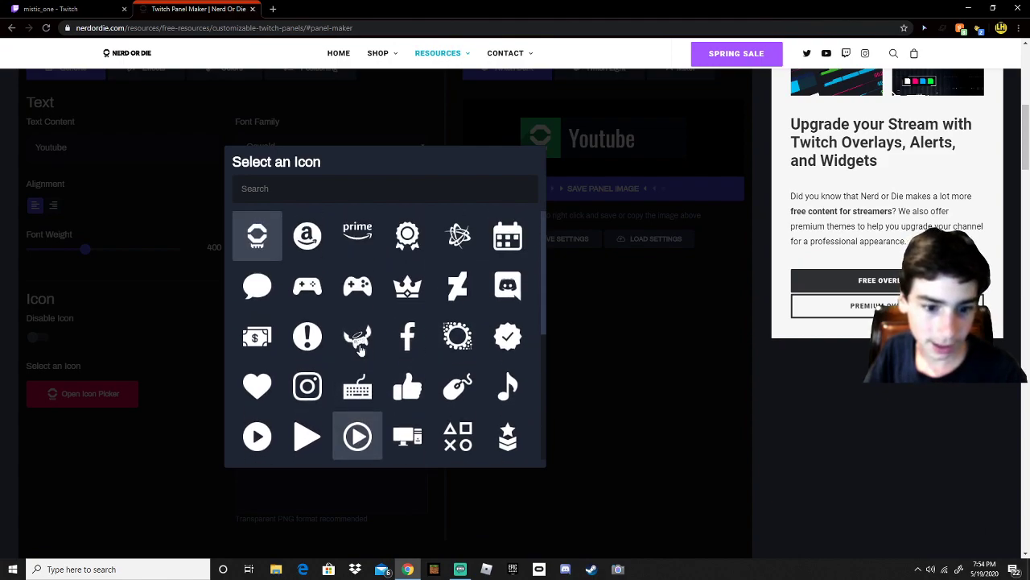
scroll(386, 342, down, 1)
scroll(406, 338, down, 2)
scroll(406, 338, down, 1)
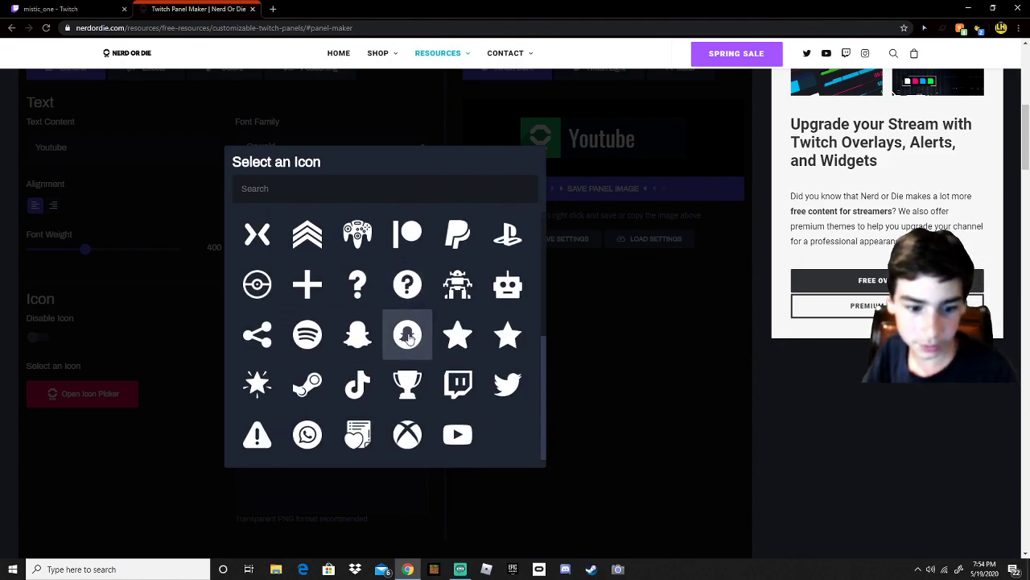
click(456, 434)
Reopen the icon list and close it again, keeping the YouTube icon
click(84, 393)
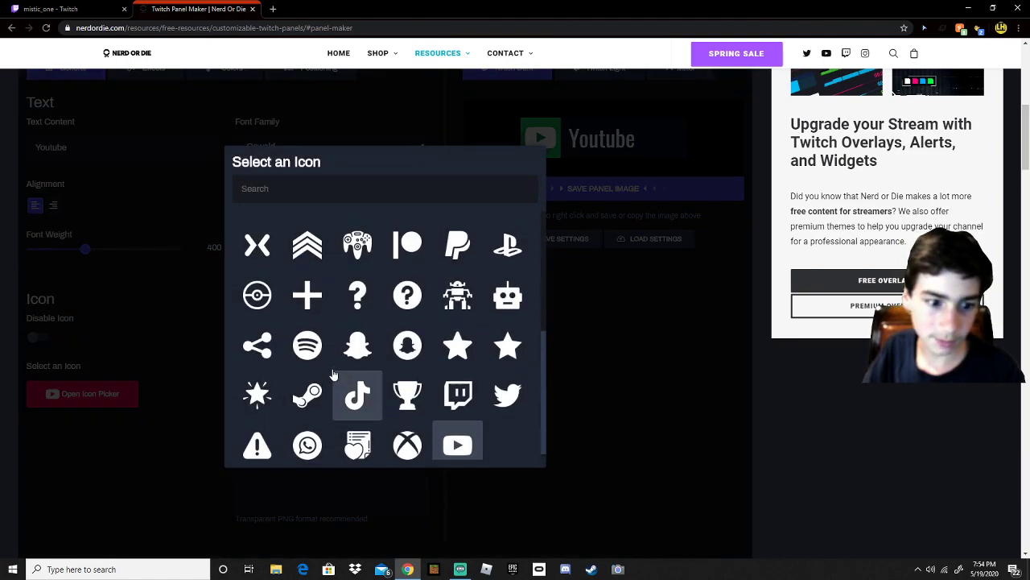
scroll(335, 371, up, 1)
scroll(334, 372, up, 3)
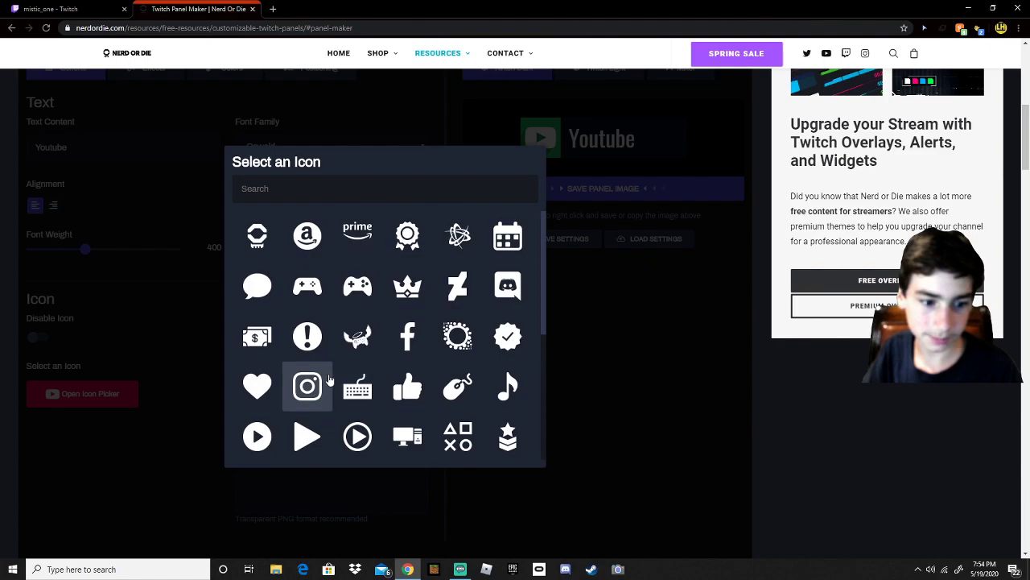
scroll(332, 380, up, 3)
scroll(378, 390, down, 2)
click(709, 412)
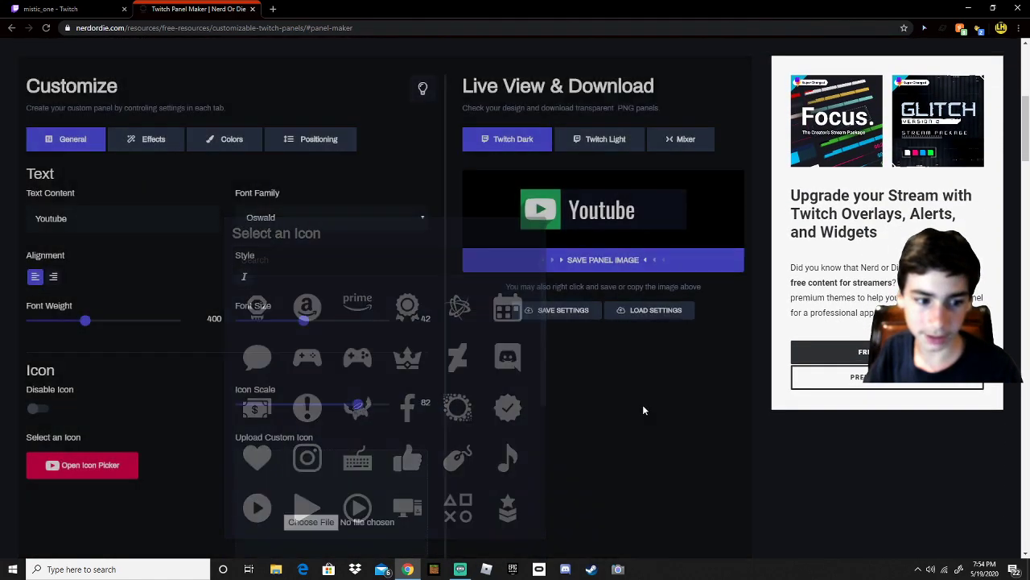
scroll(568, 297, up, 1)
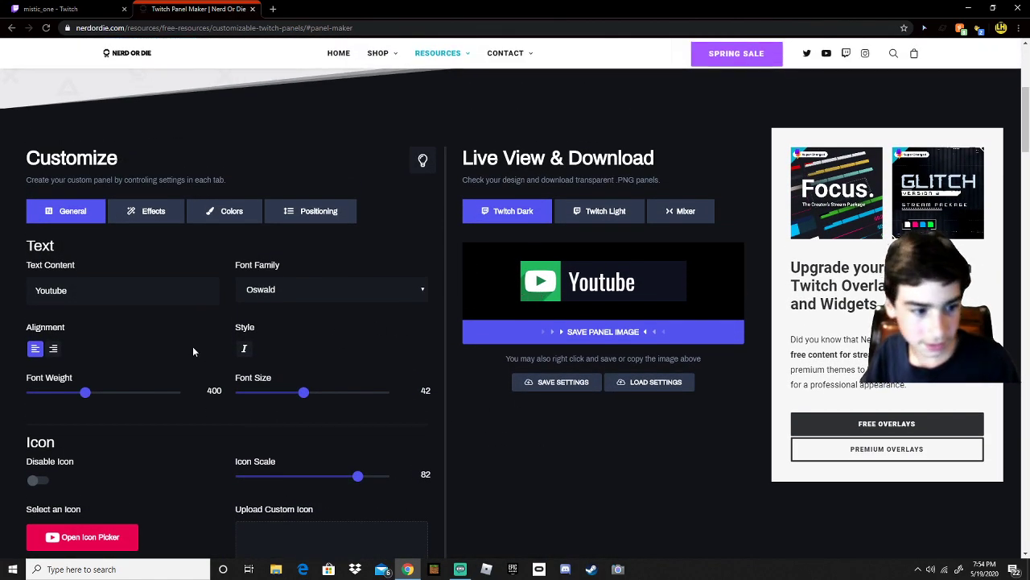
Set the icon shadow angle to 70 and leave the panel without a border
scroll(192, 346, up, 1)
click(141, 286)
scroll(138, 333, down, 1)
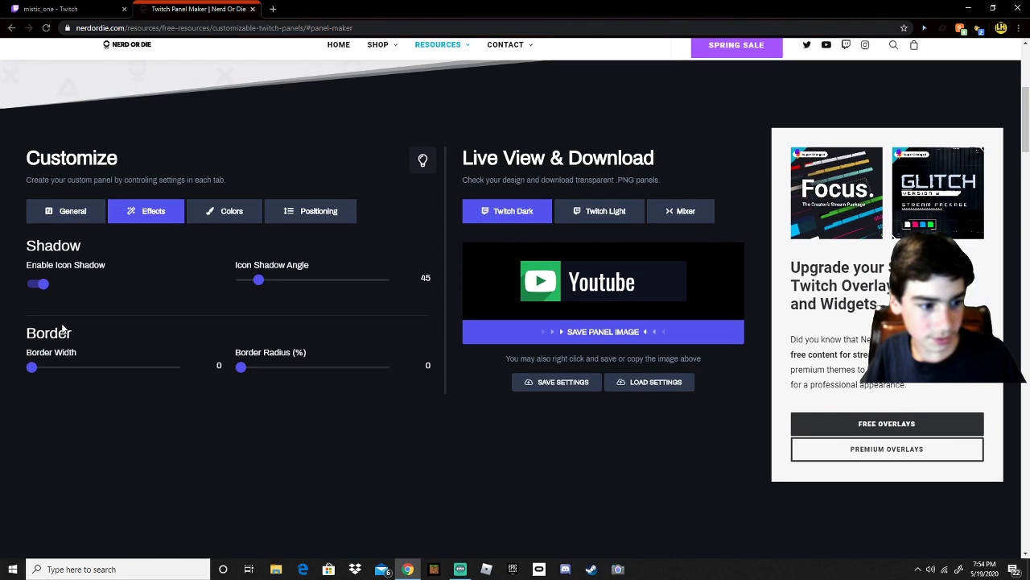
mouse_move(260, 285)
mouse_down()
mouse_move(306, 286)
mouse_move(270, 288)
mouse_up()
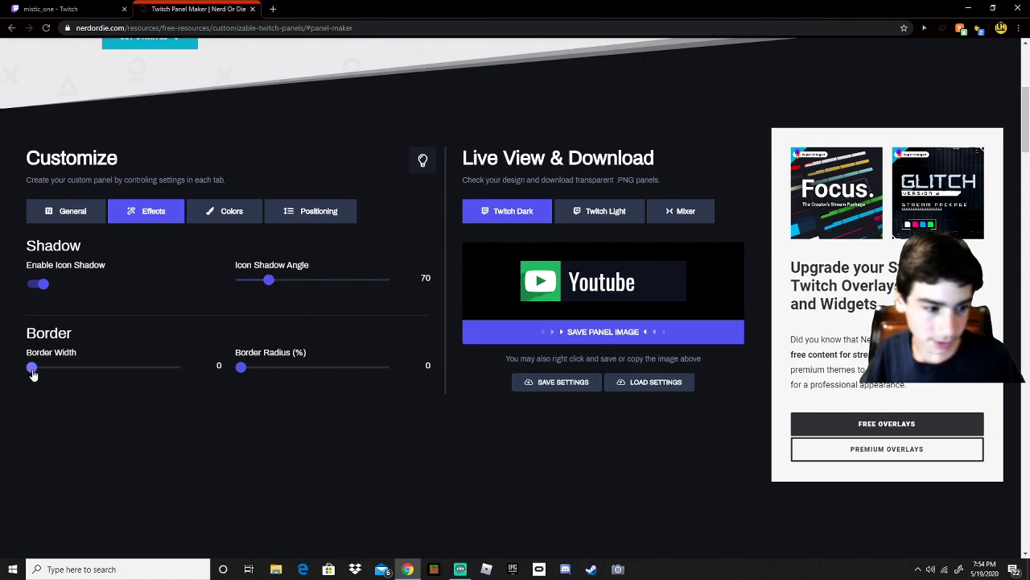
drag(103, 366, 50, 371)
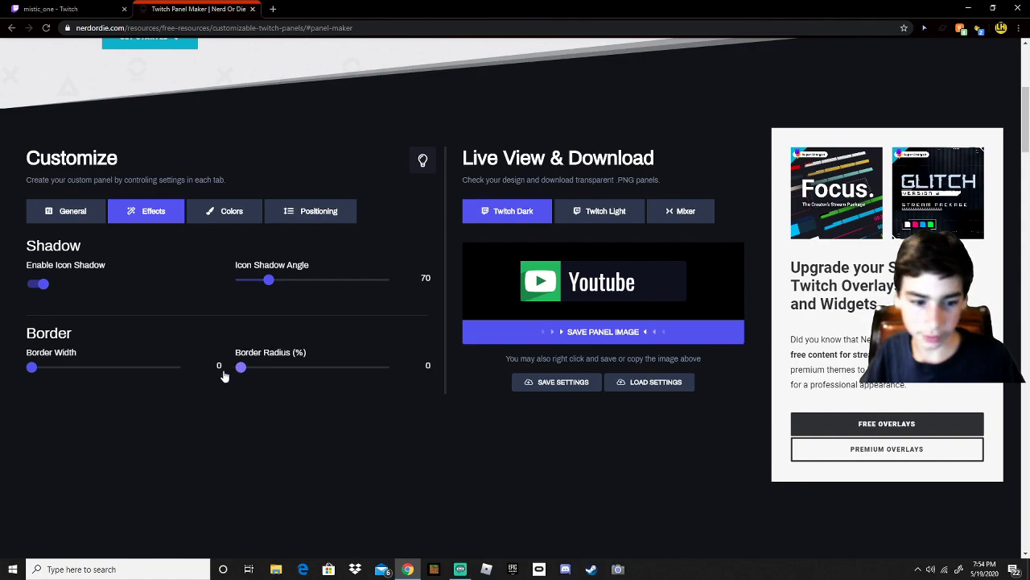
Make the icon background red and the text background black
click(211, 214)
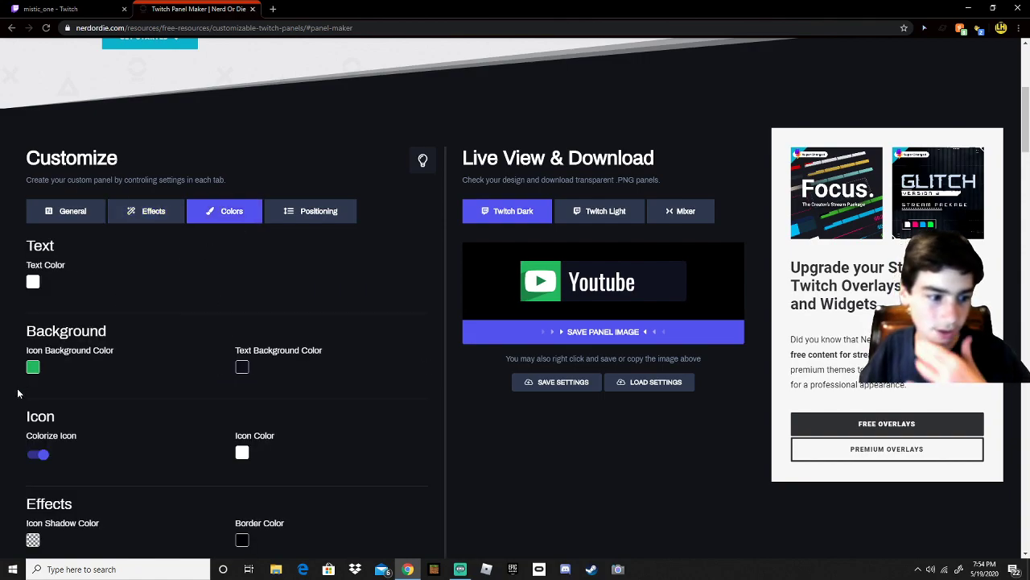
click(37, 365)
mouse_move(99, 402)
mouse_down()
mouse_move(80, 423)
mouse_move(178, 451)
mouse_move(192, 362)
mouse_up()
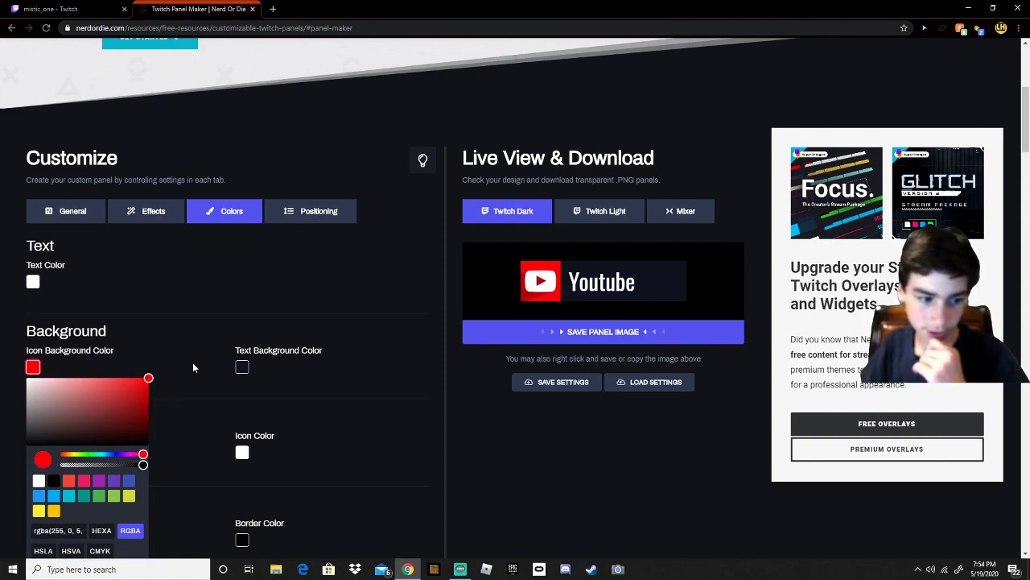
click(242, 370)
mouse_move(248, 437)
mouse_down()
mouse_move(301, 376)
mouse_move(285, 394)
mouse_up()
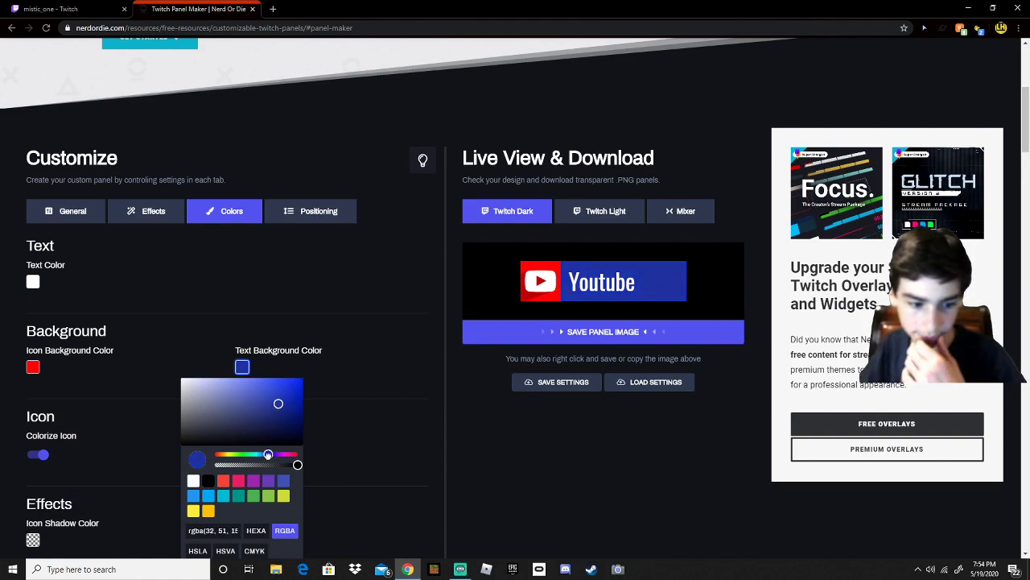
mouse_move(268, 455)
mouse_down()
mouse_move(223, 455)
mouse_move(255, 455)
mouse_up()
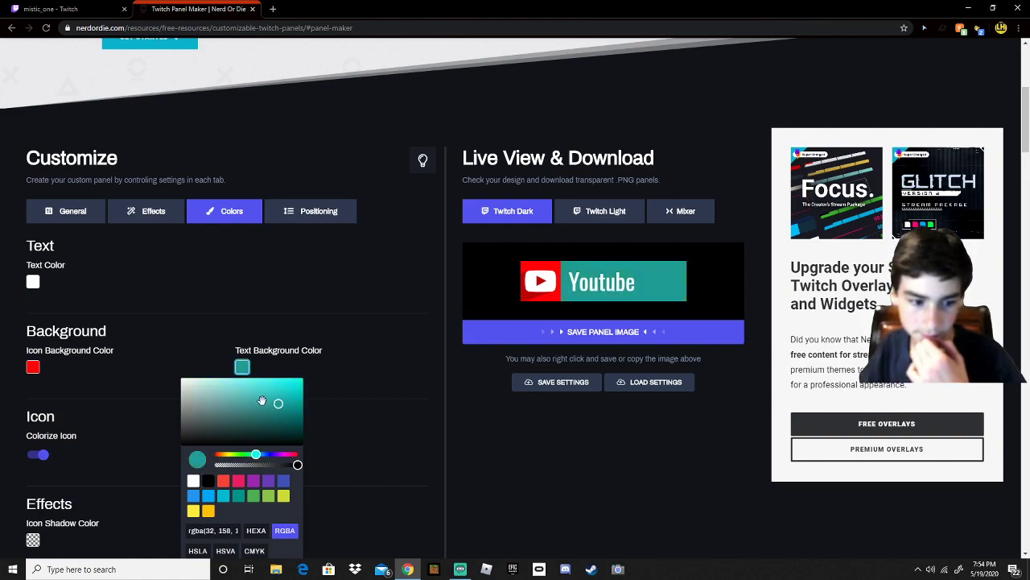
mouse_move(261, 400)
mouse_down()
mouse_move(236, 437)
mouse_move(164, 466)
mouse_up()
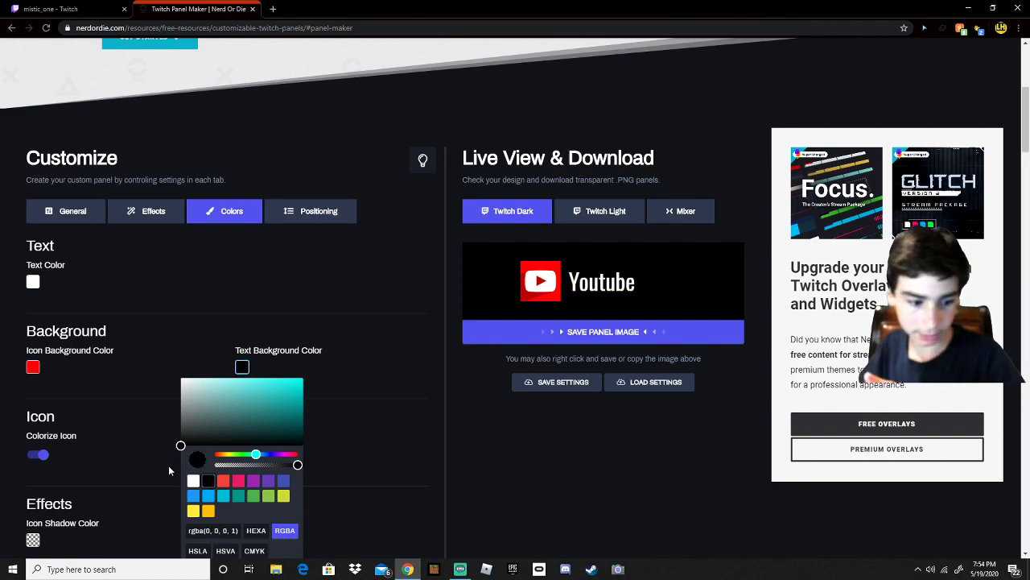
click(73, 451)
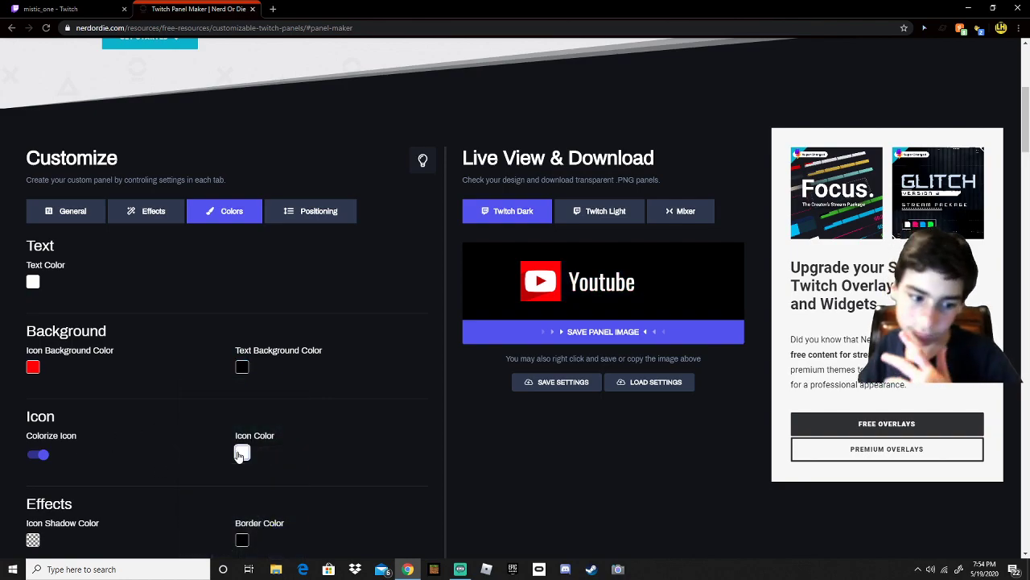
Keep the icon colour white
click(241, 454)
click(194, 461)
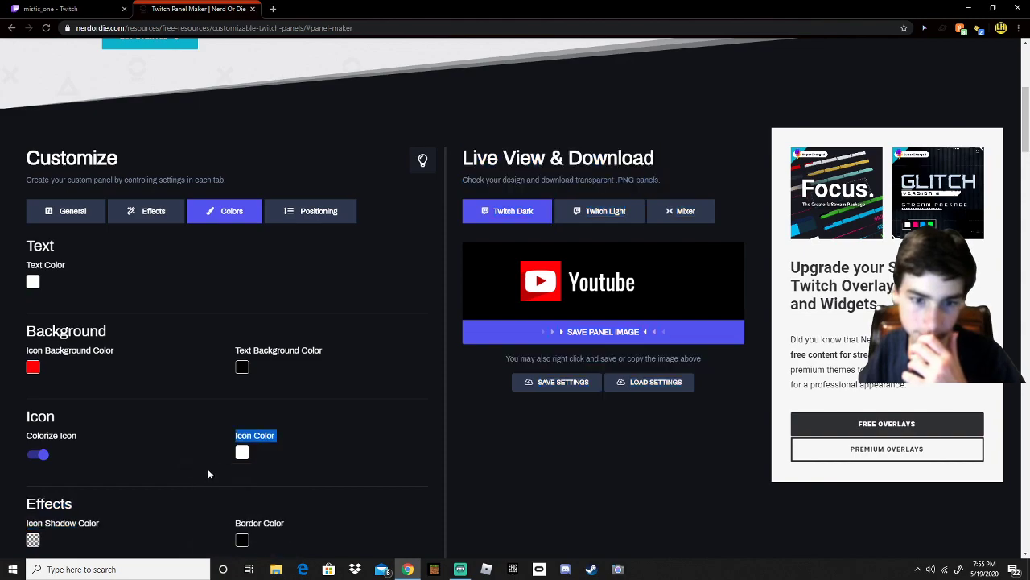
scroll(208, 473, down, 2)
scroll(84, 394, up, 1)
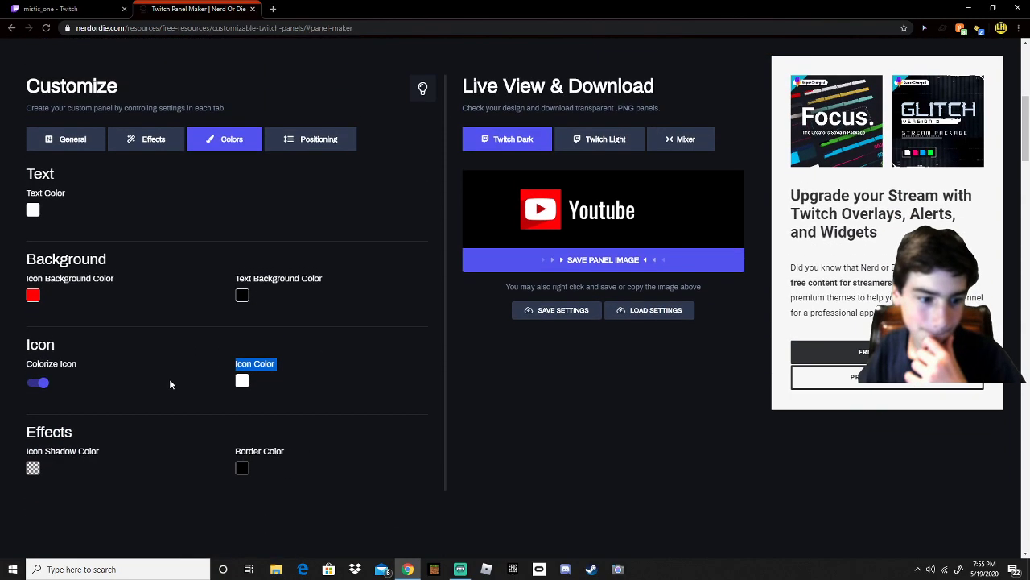
click(242, 380)
click(228, 429)
mouse_move(248, 431)
mouse_down()
mouse_move(301, 420)
mouse_move(145, 388)
mouse_up()
click(159, 318)
scroll(159, 318, up, 1)
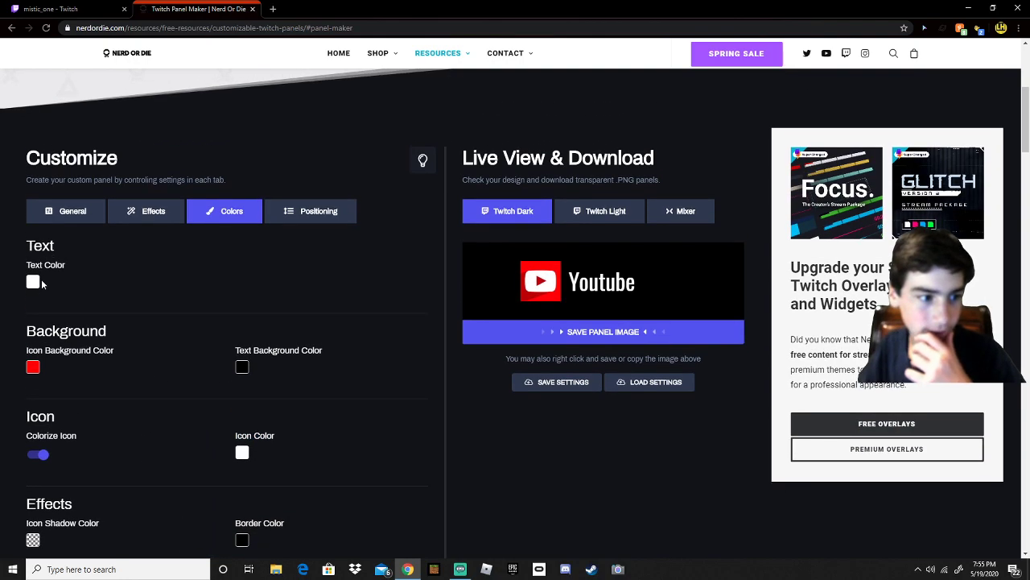
scroll(34, 287, down, 1)
scroll(84, 304, down, 1)
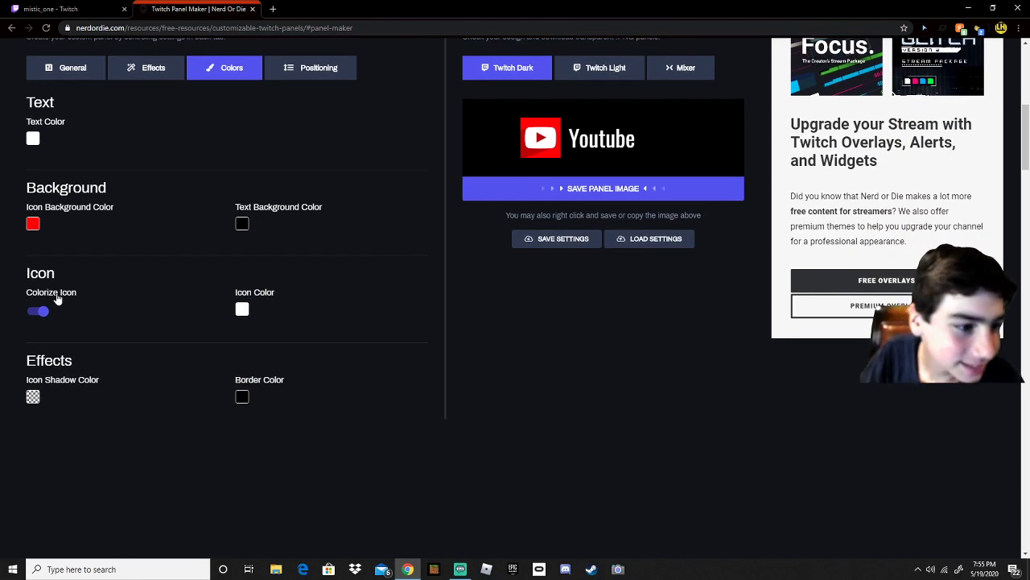
scroll(416, 347, up, 1)
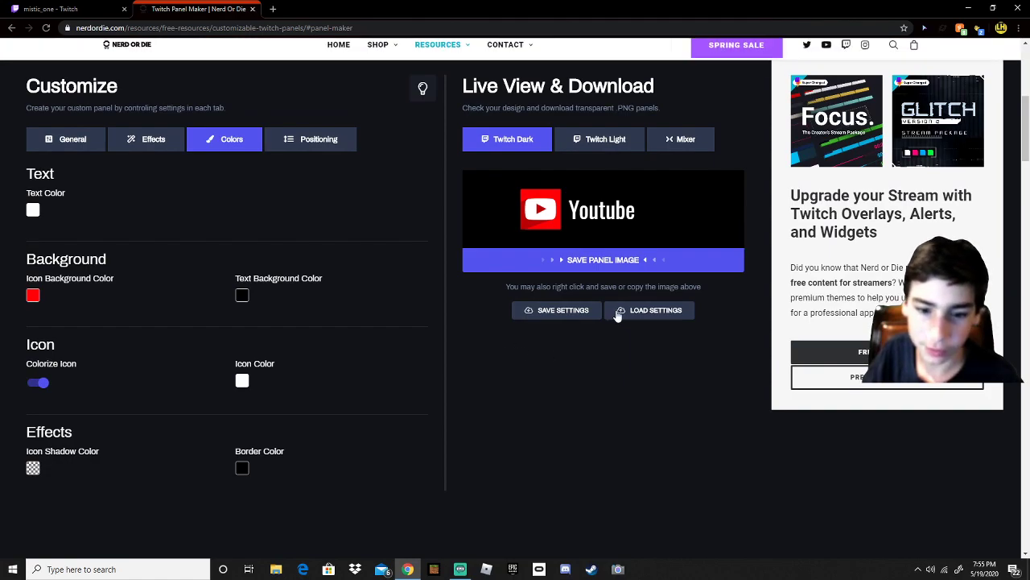
scroll(524, 298, up, 2)
scroll(539, 451, up, 1)
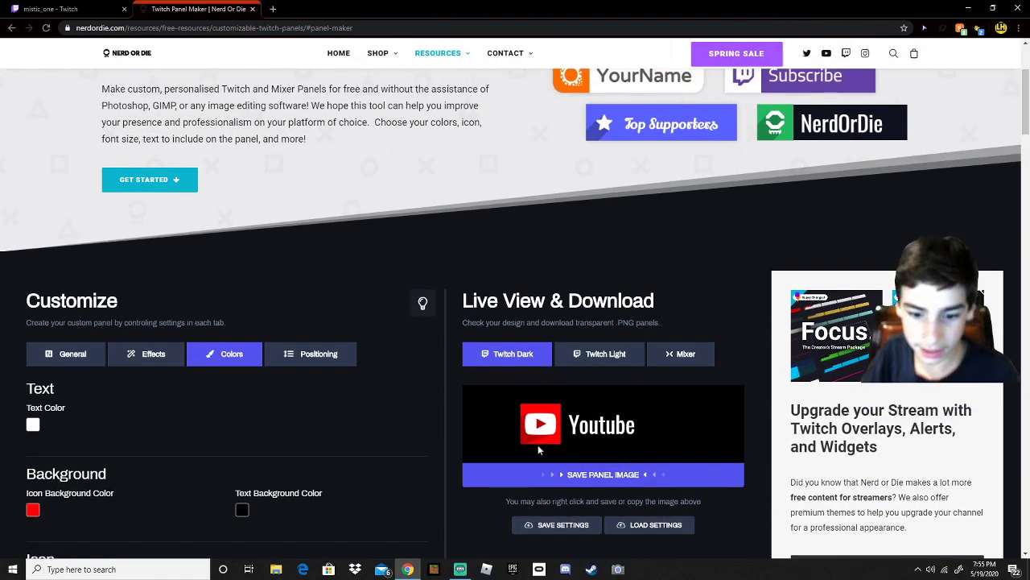
Save the Youtube panel as PNG, then preview it on Twitch Light, Mixer and Twitch Dark
click(568, 478)
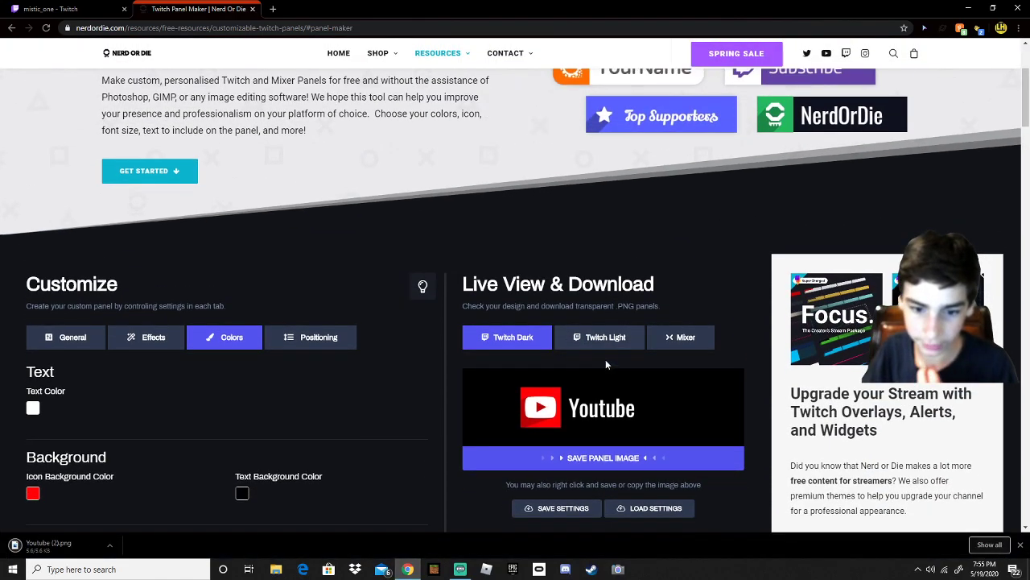
click(605, 342)
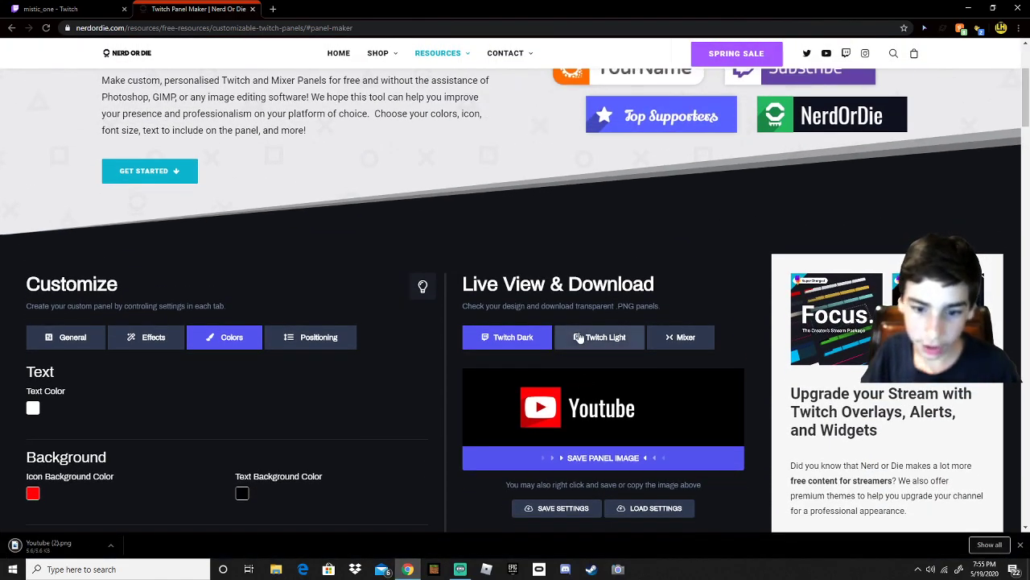
click(681, 347)
click(483, 338)
scroll(405, 373, down, 3)
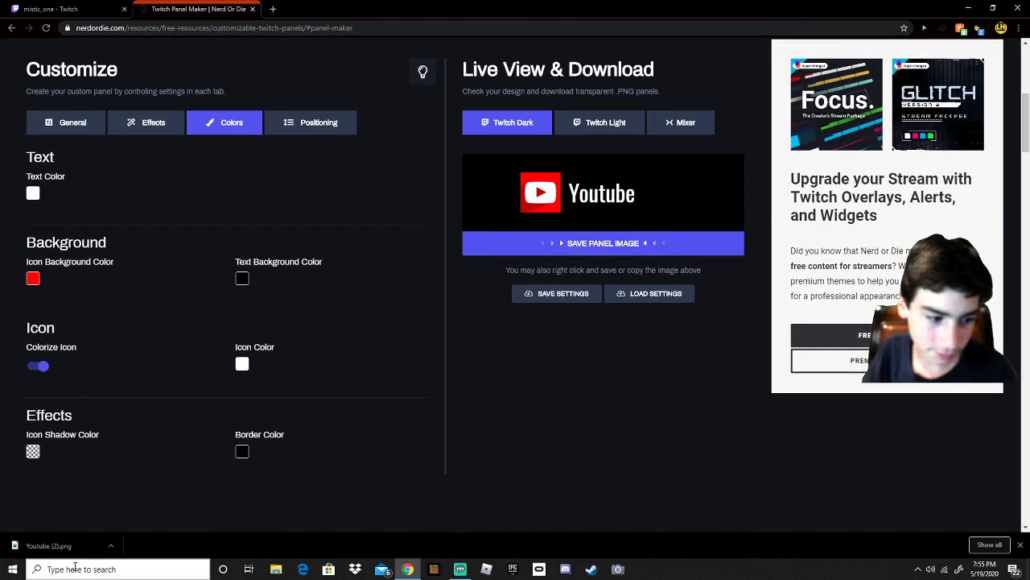
Turn on Twitch panel editing and add a new text or image panel
click(56, 9)
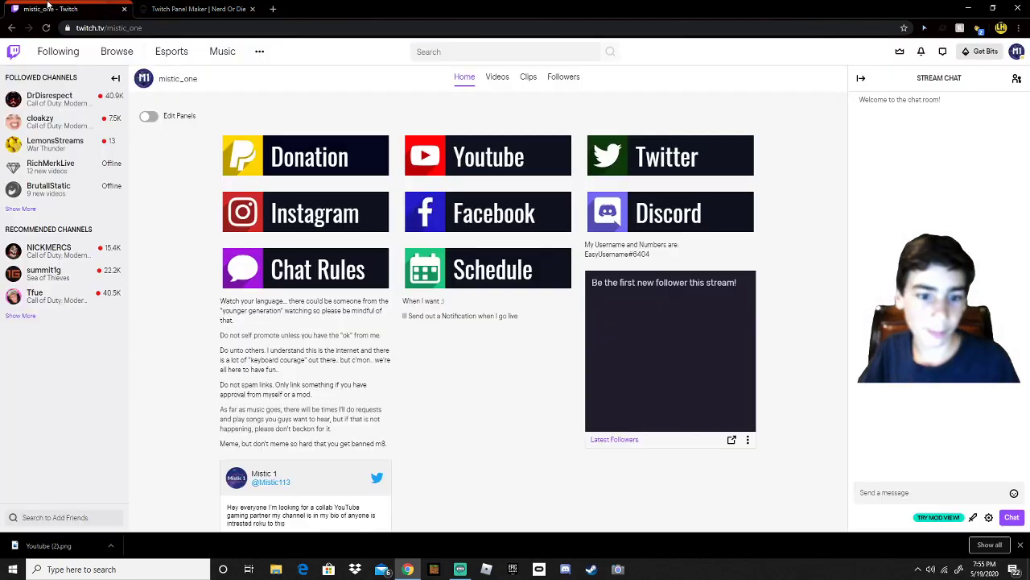
scroll(170, 187, up, 1)
click(149, 187)
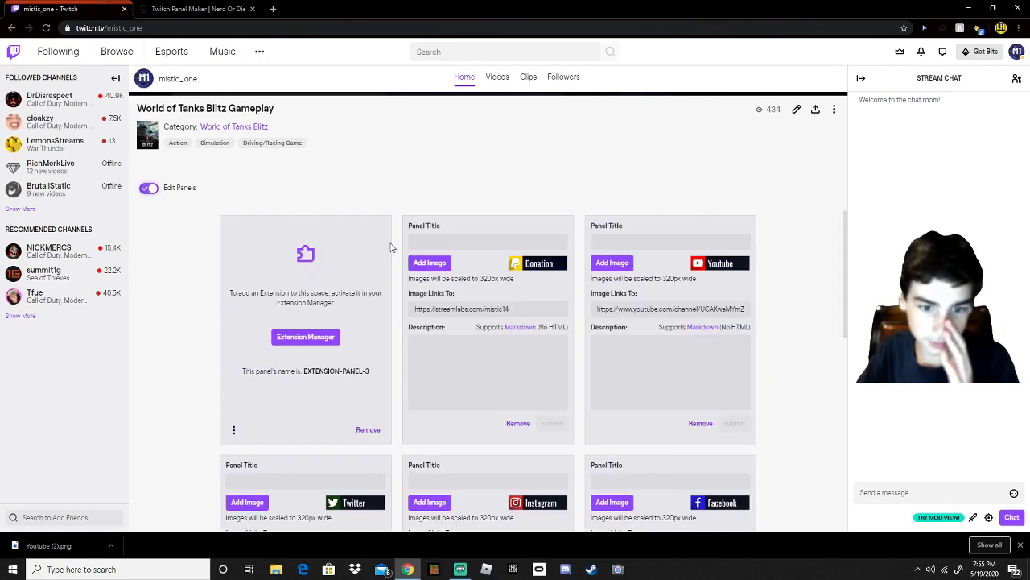
scroll(515, 338, down, 5)
scroll(644, 374, down, 5)
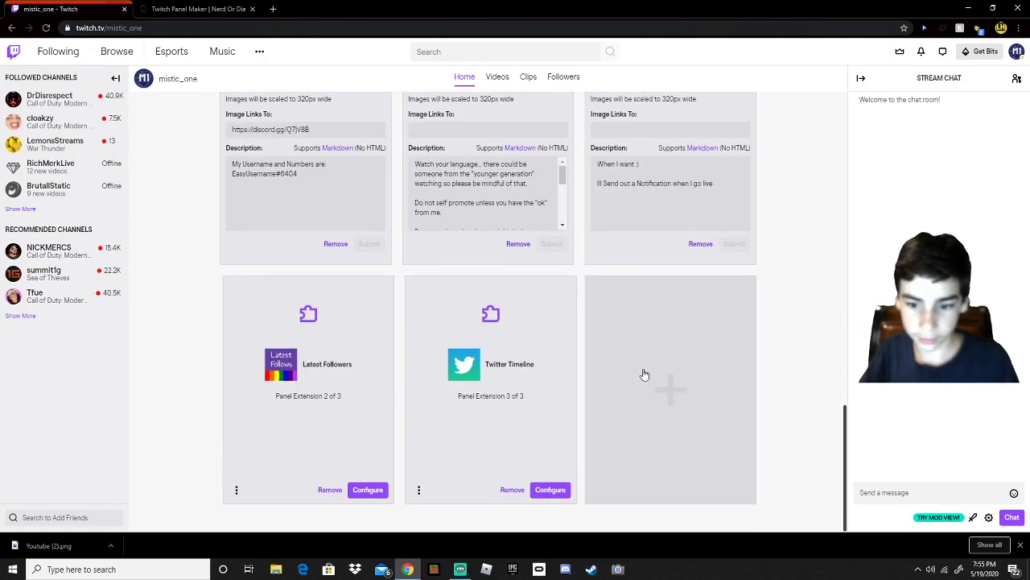
click(644, 374)
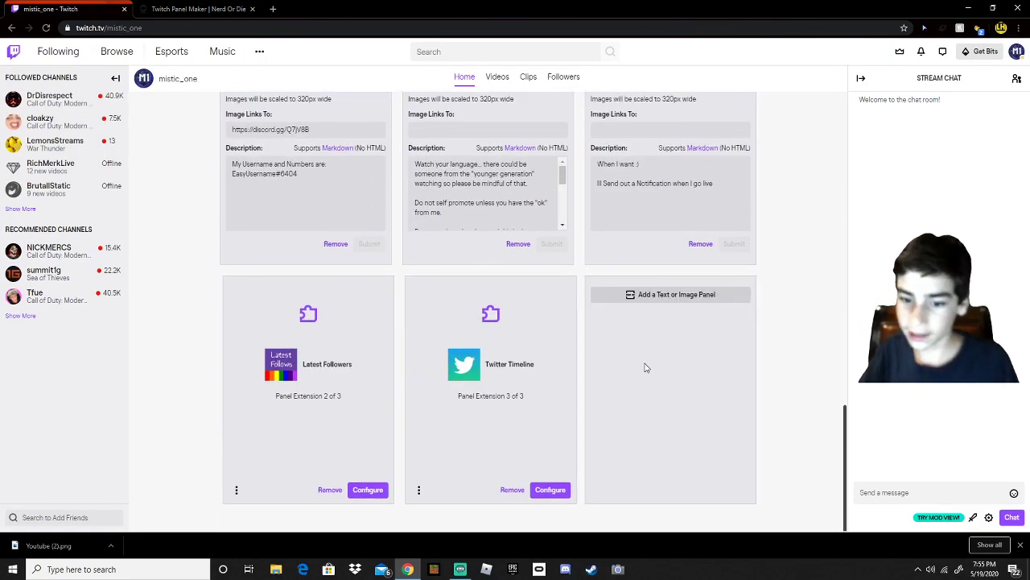
click(656, 299)
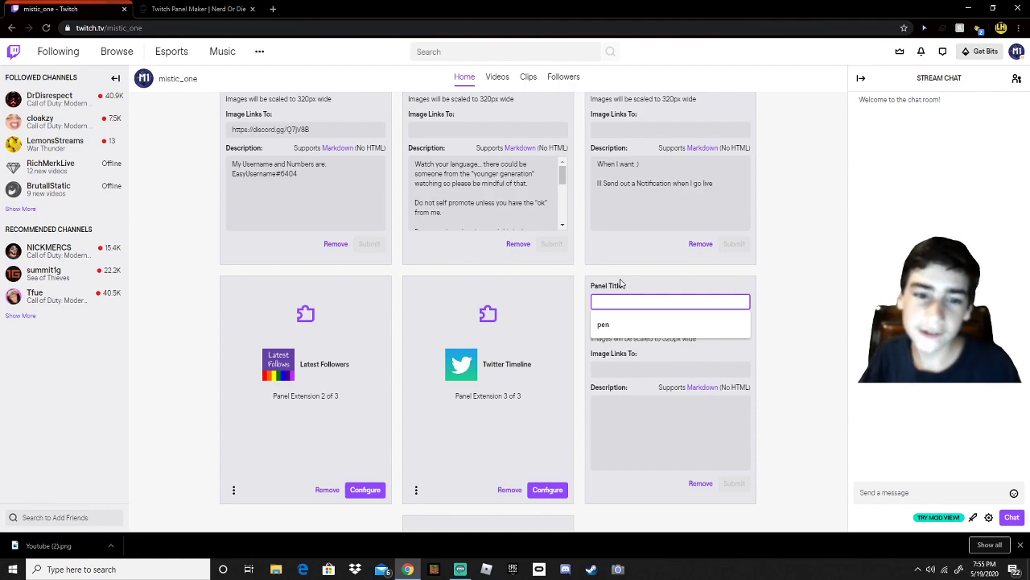
Upload Youtube (2).png as the new panel's image
scroll(621, 283, up, 3)
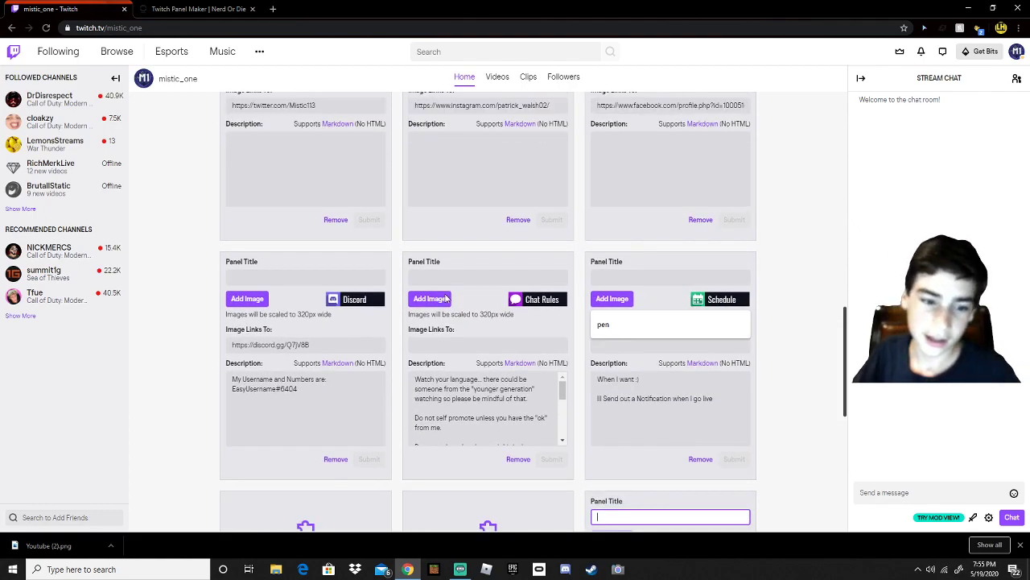
scroll(667, 458, down, 1)
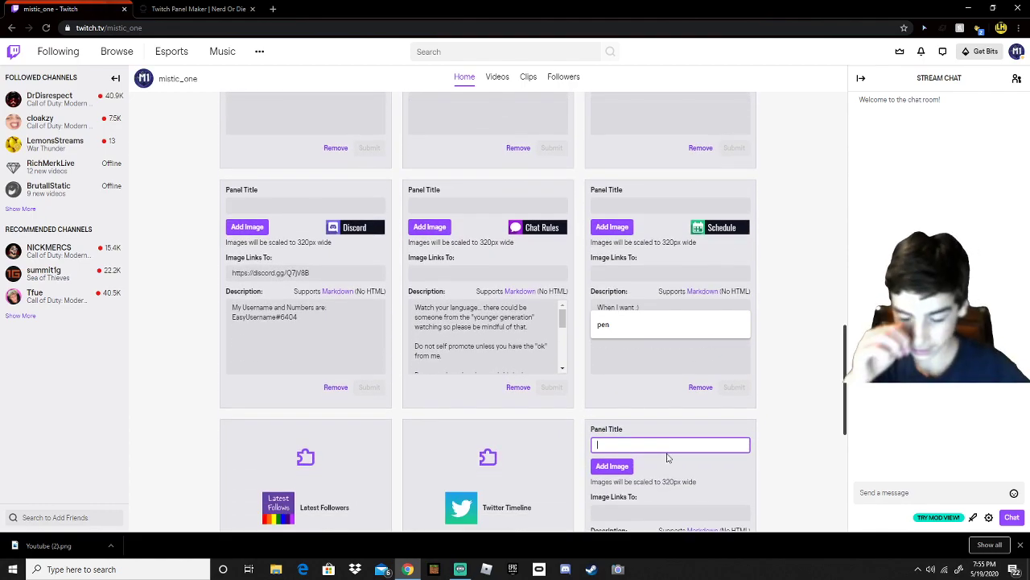
scroll(613, 424, down, 1)
click(621, 400)
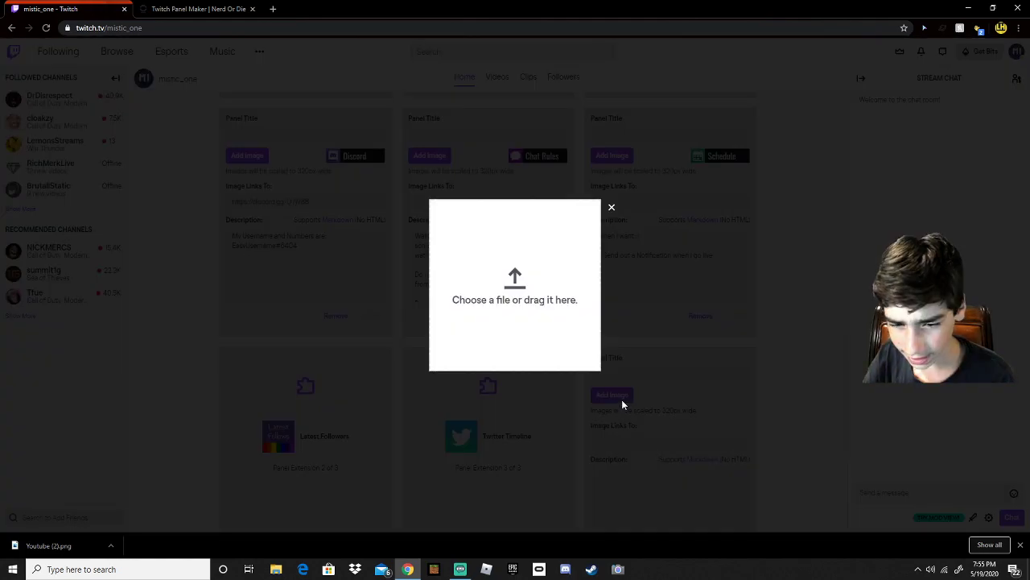
click(509, 301)
click(502, 8)
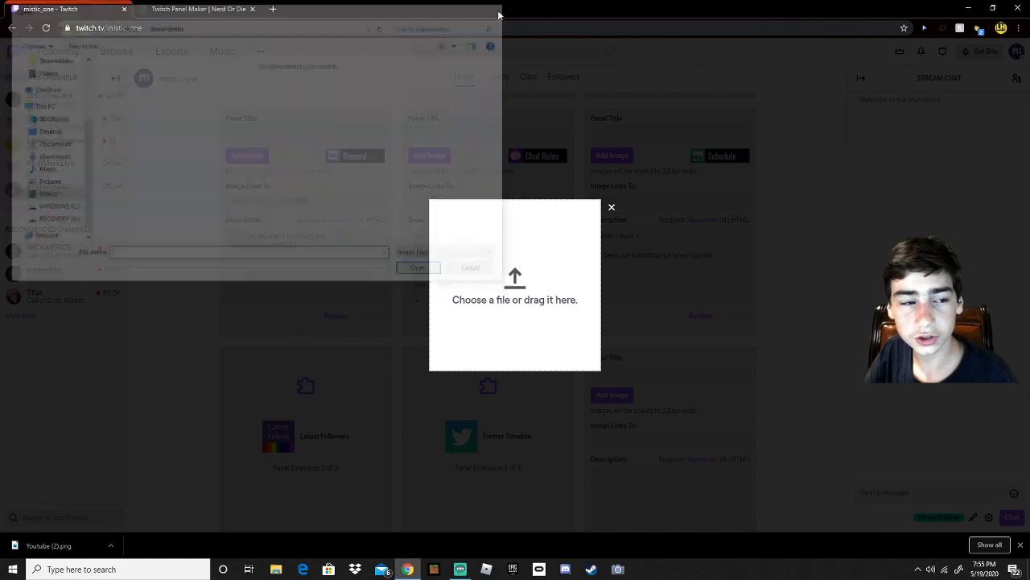
drag(200, 476, 507, 302)
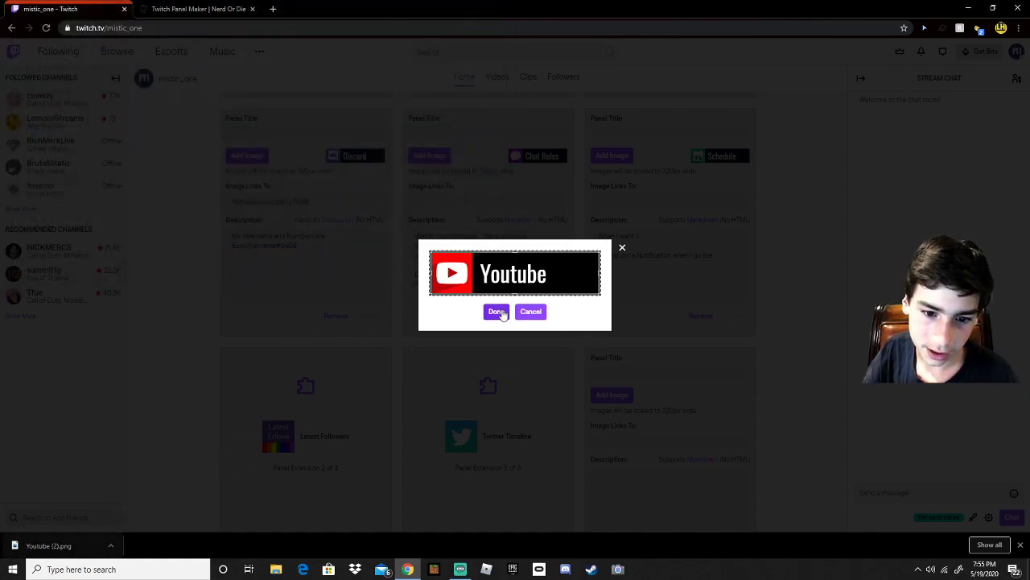
click(498, 312)
click(644, 439)
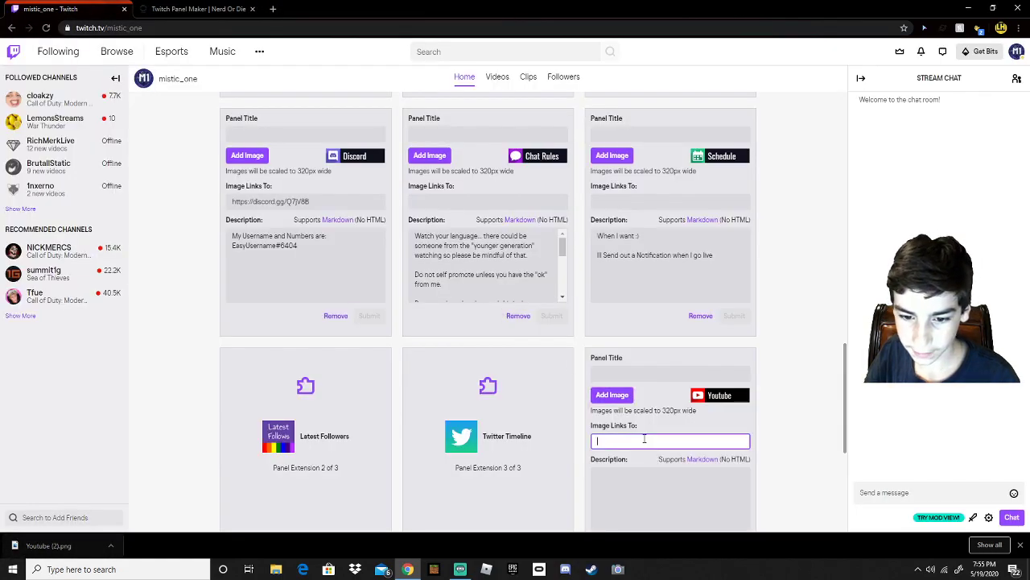
Go to youtube.com in a new tab, reach the Mistic 1 channel and select its URL
click(273, 9)
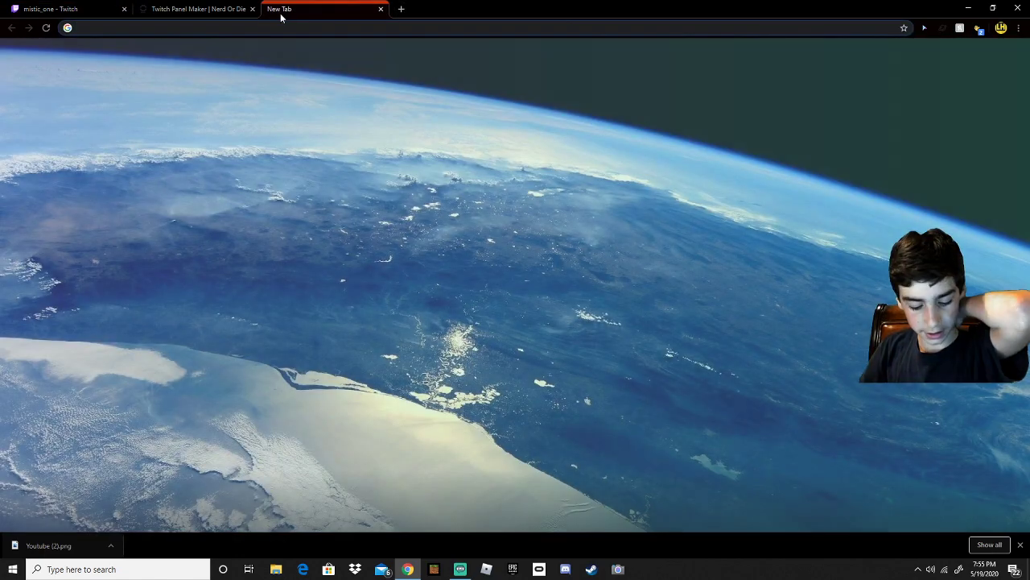
text(y)
key(Return)
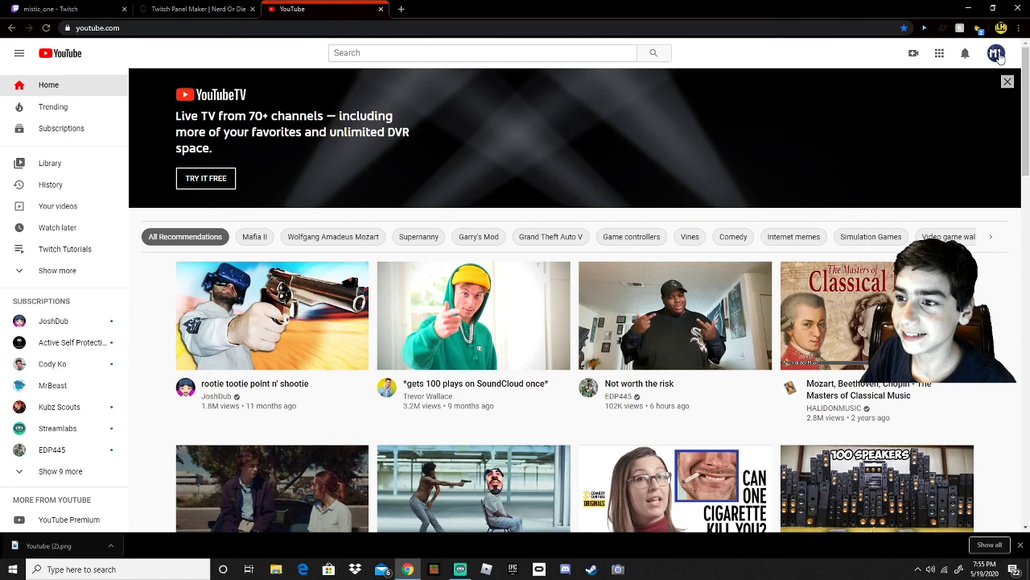
click(997, 53)
click(901, 139)
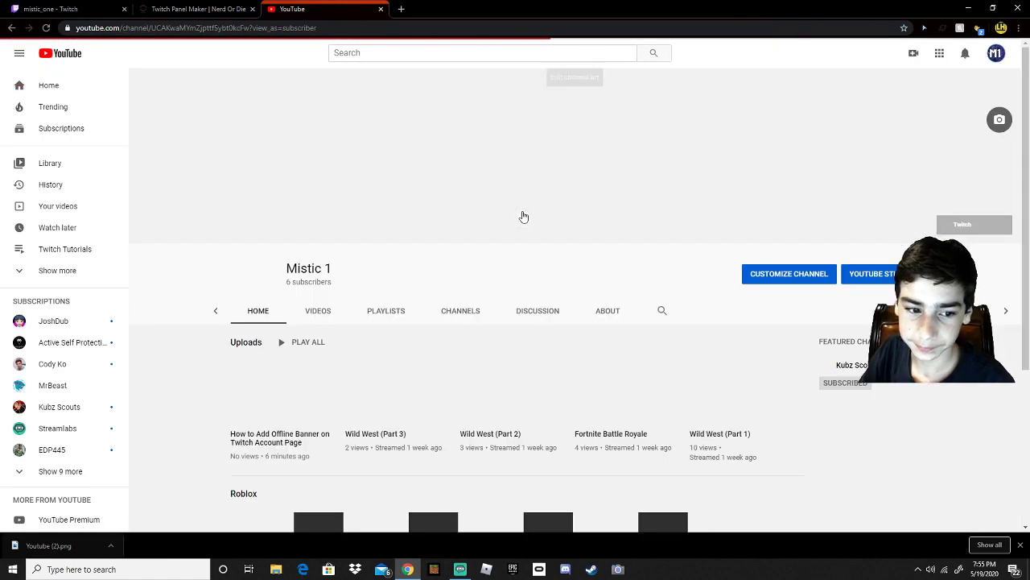
scroll(486, 190, up, 1)
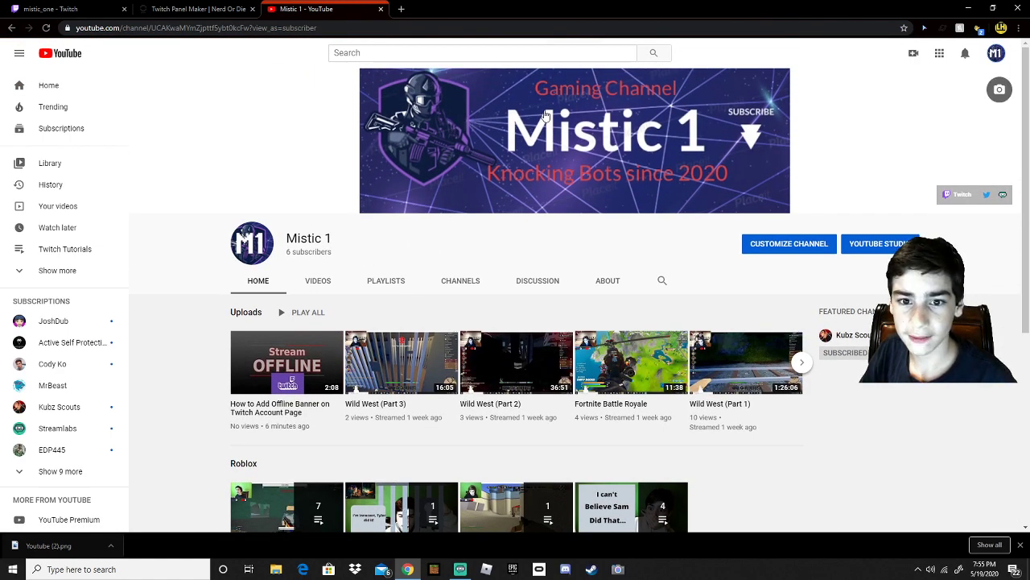
click(322, 27)
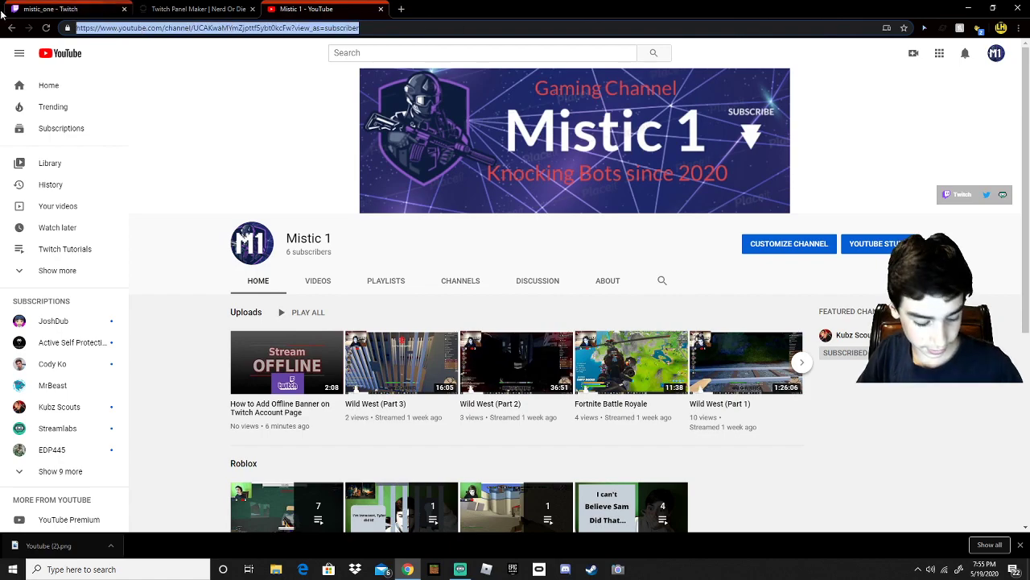
Set the Mistic 1 channel URL as the Youtube panel's image link and submit it
click(35, 10)
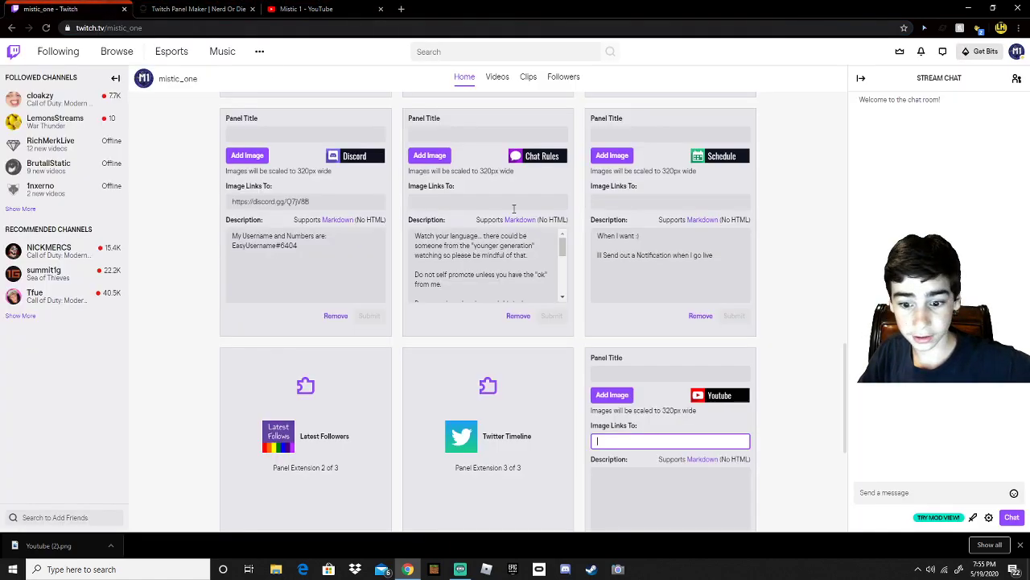
scroll(629, 389, down, 2)
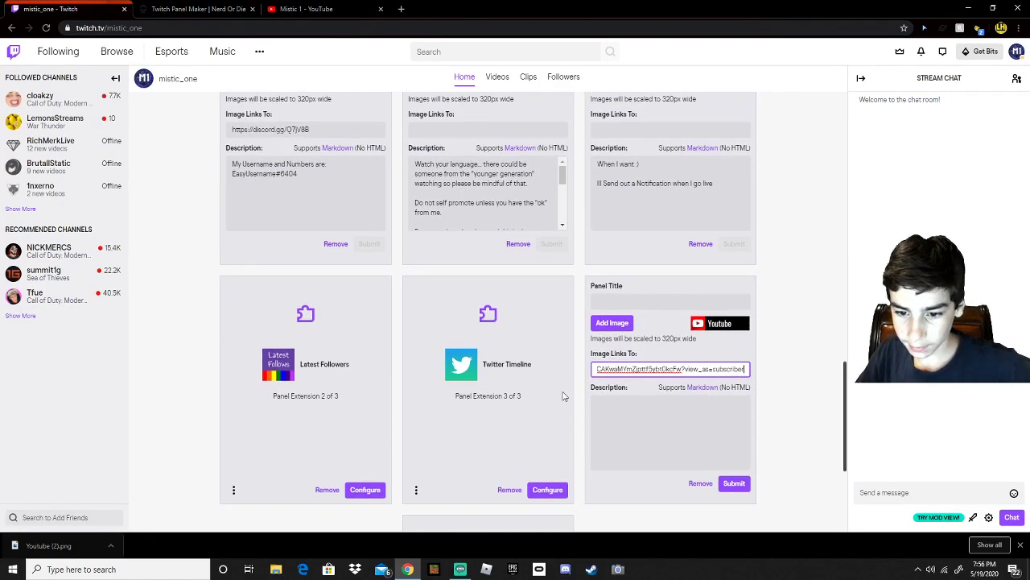
scroll(430, 255, up, 1)
scroll(430, 273, up, 2)
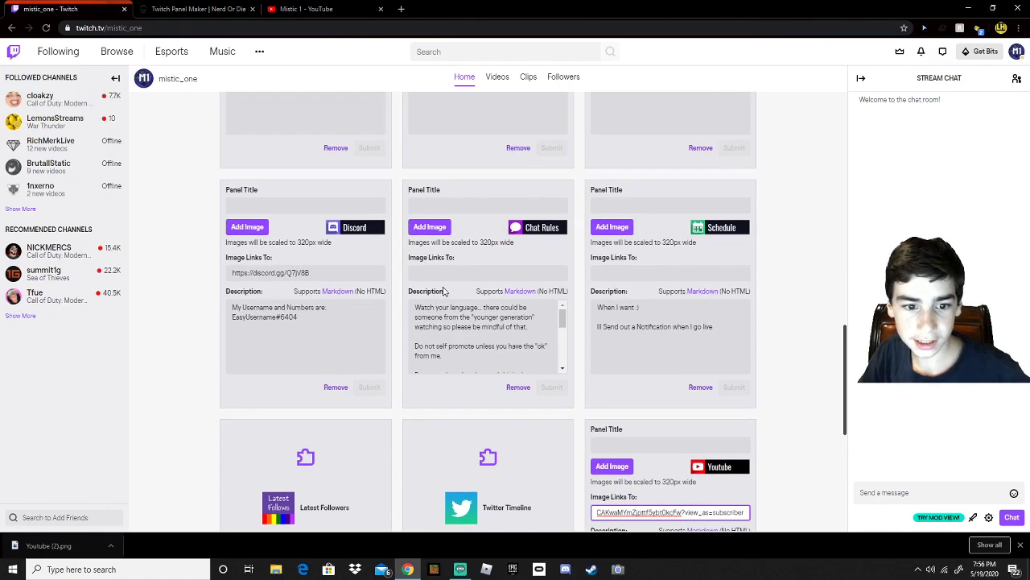
scroll(451, 322, down, 1)
scroll(549, 343, down, 1)
scroll(550, 344, up, 2)
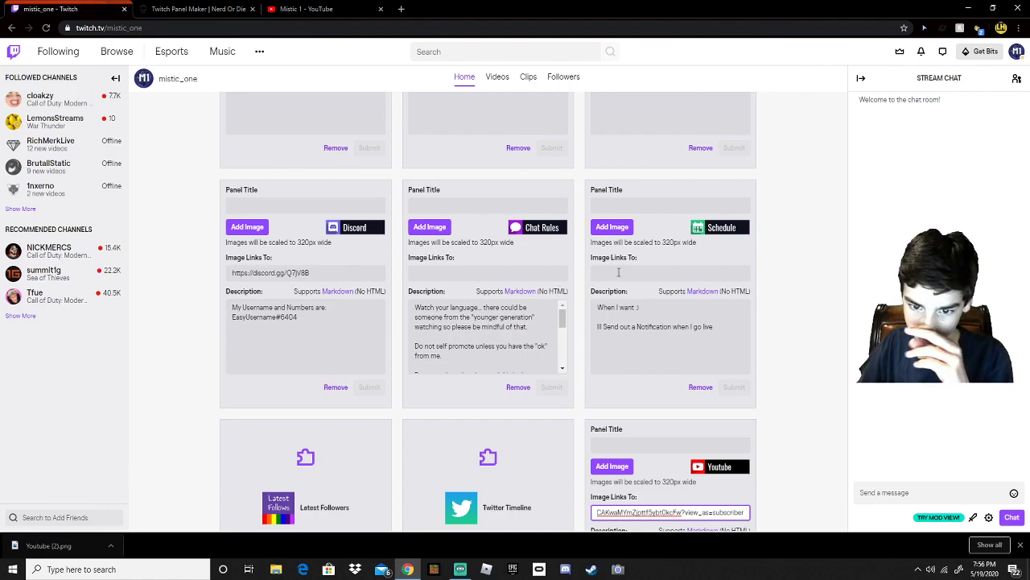
scroll(636, 369, down, 3)
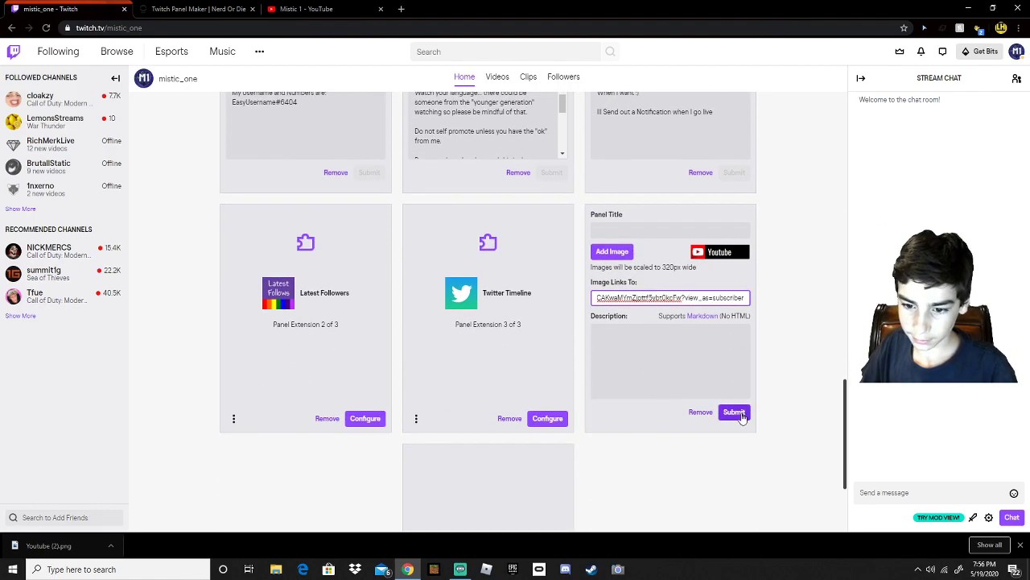
click(734, 414)
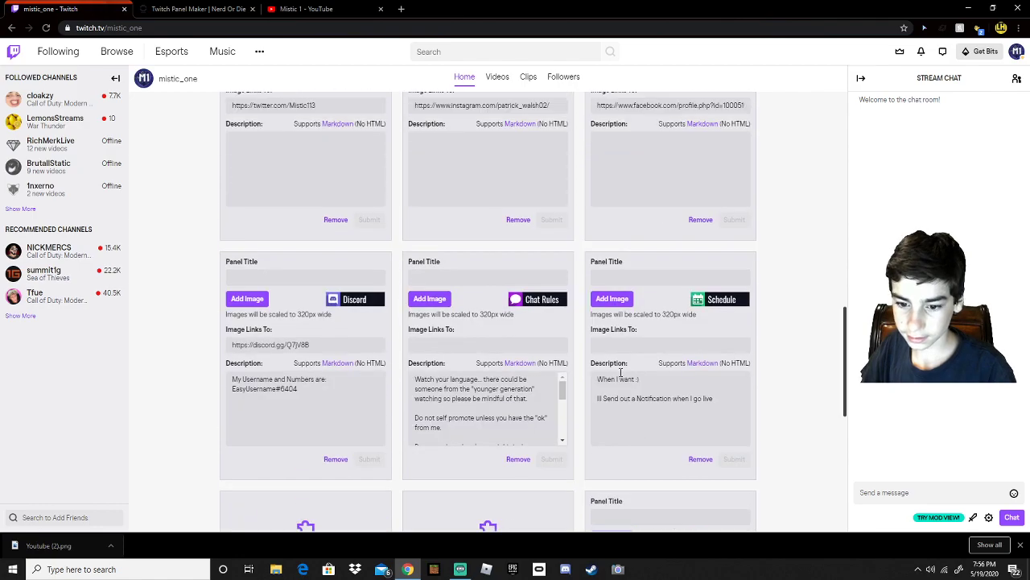
scroll(298, 301, up, 10)
Turn off panel editing, confirm the Youtube panel opens the channel, then close that tab
click(148, 316)
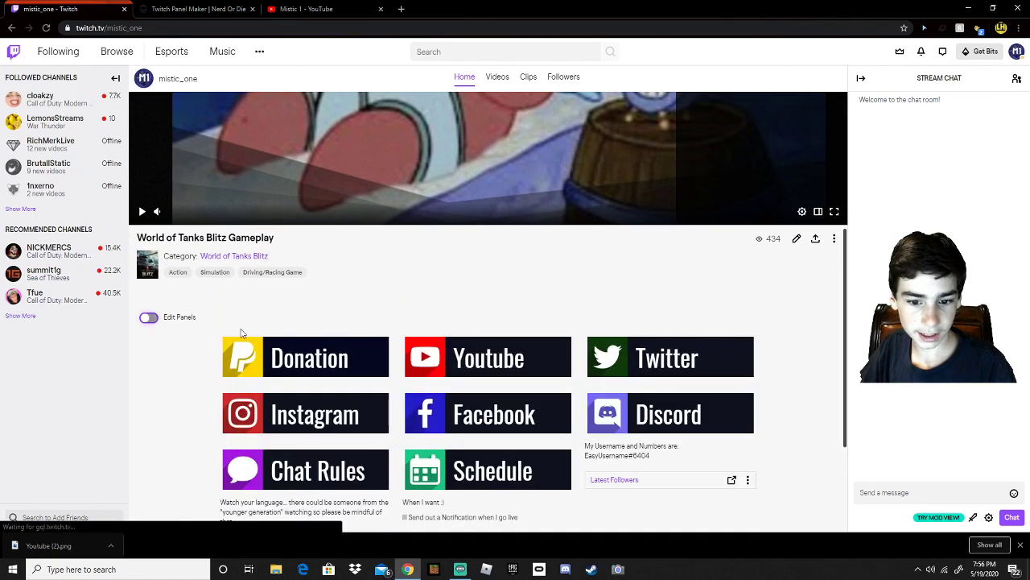
scroll(464, 335, down, 2)
scroll(464, 335, down, 1)
click(432, 316)
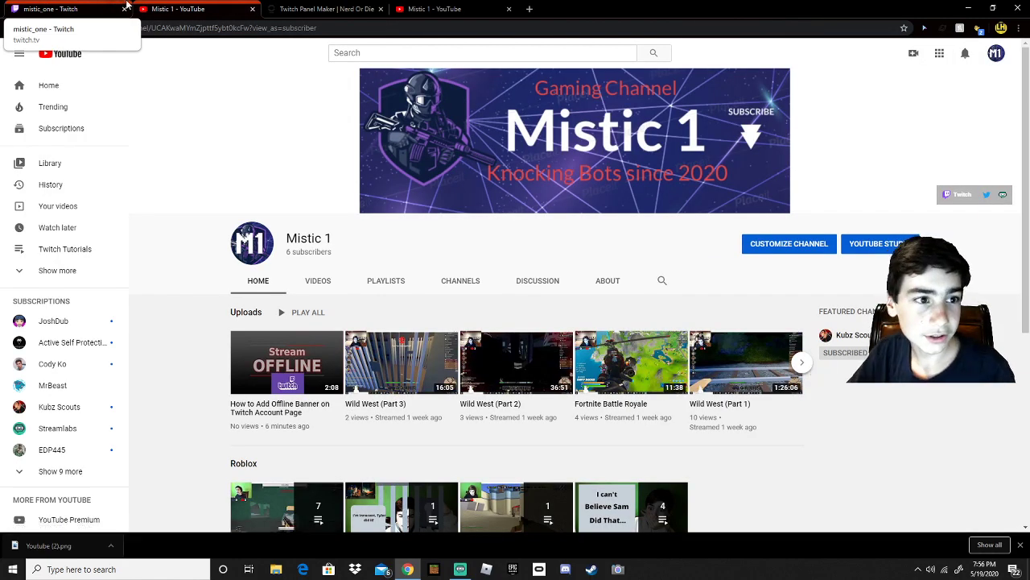
click(251, 9)
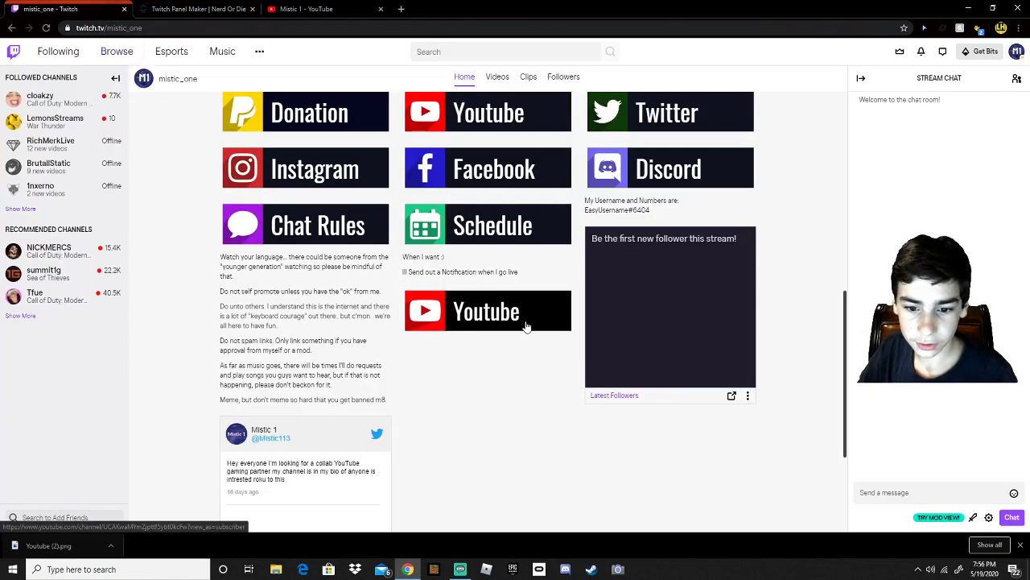
scroll(544, 322, up, 2)
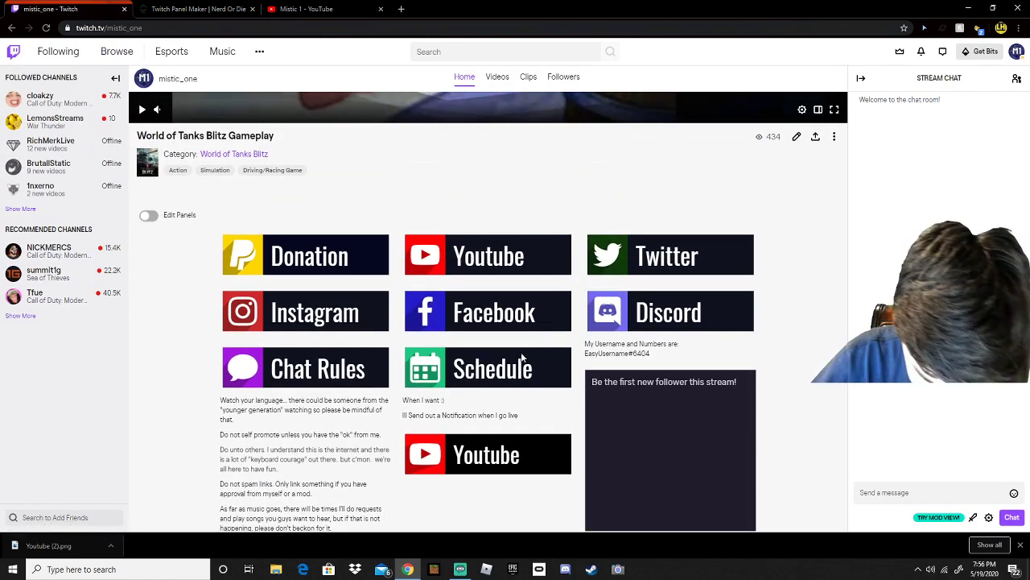